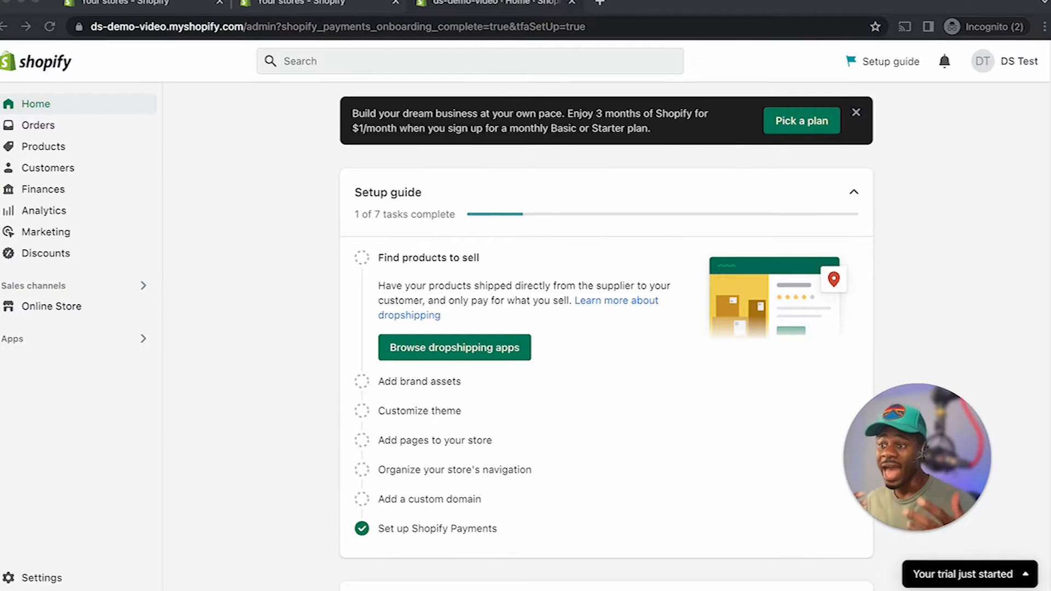
Find DSers-AliExpress Dropshipping among the recommended apps and install it on the store.
left_click(82, 339)
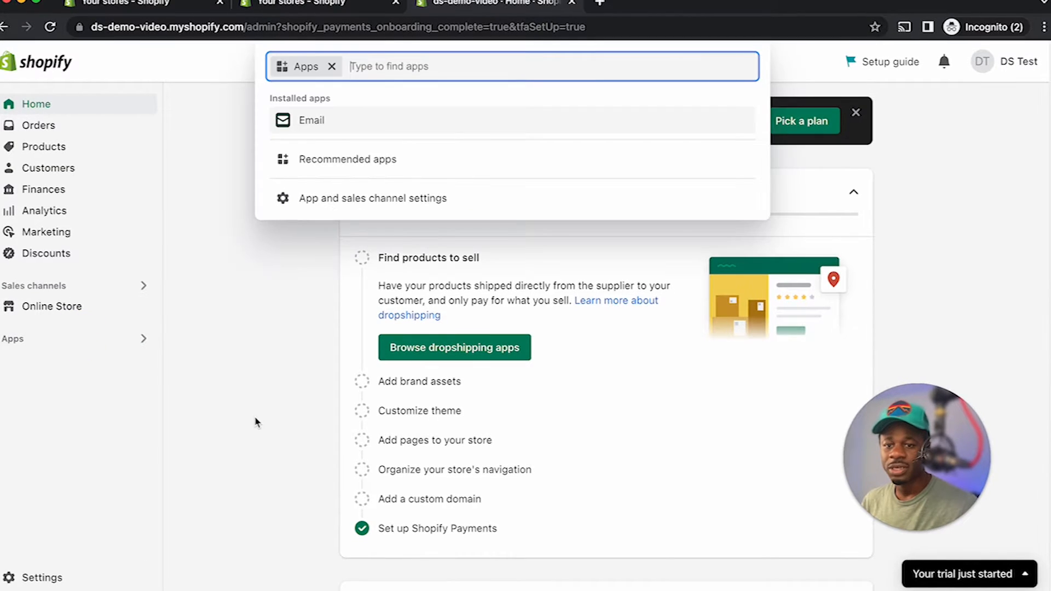
left_click(348, 174)
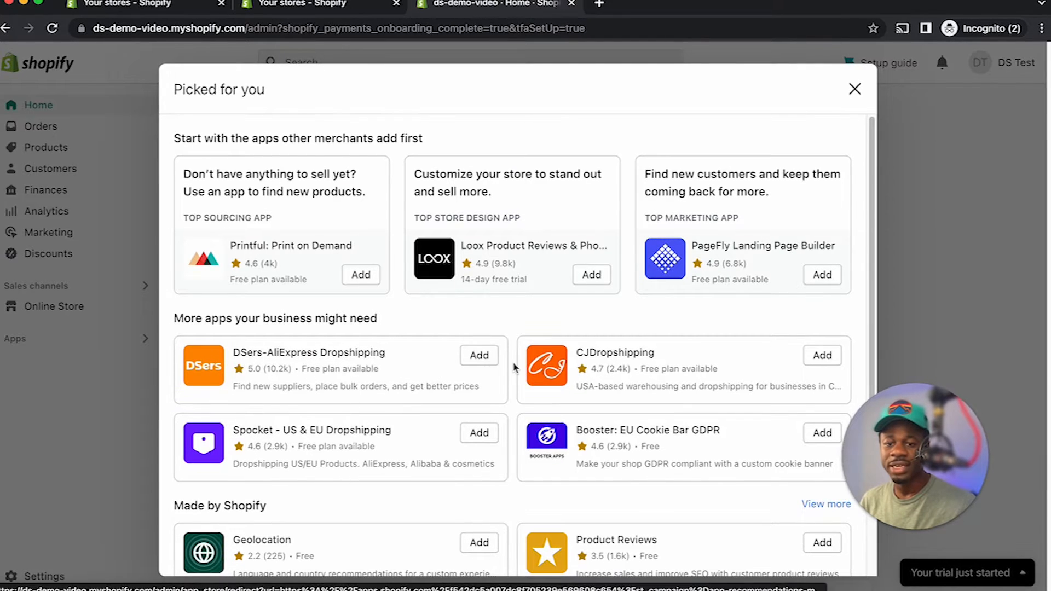
left_click(481, 361)
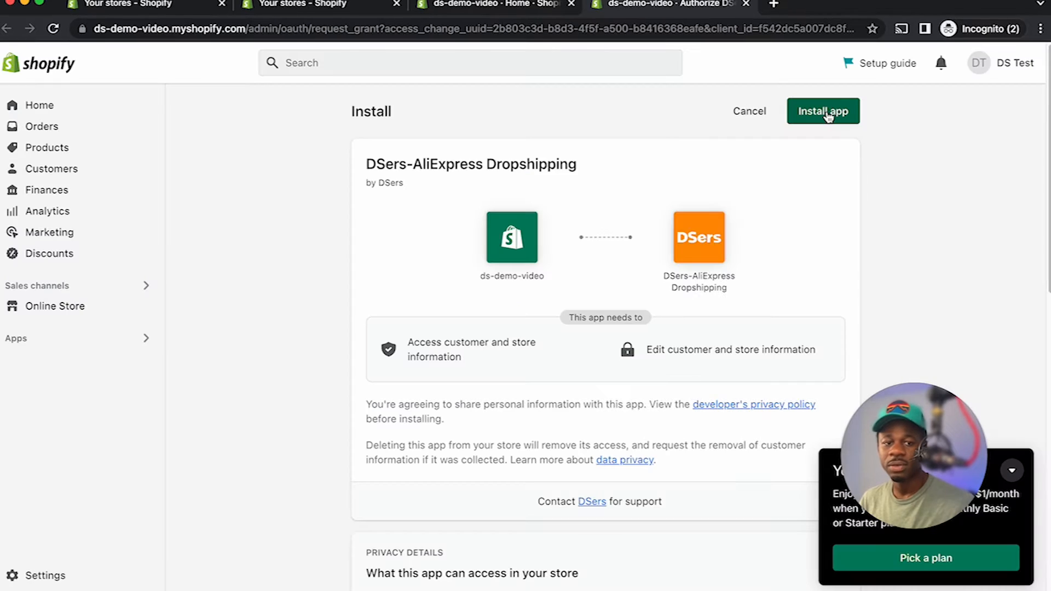
left_click(828, 116)
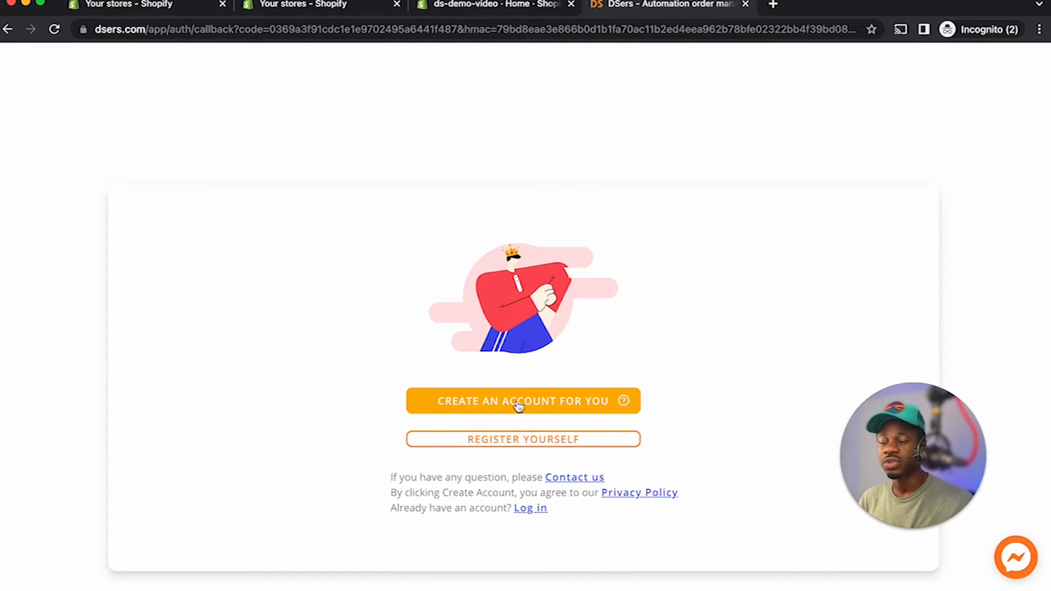
Have a DSers account created on the free Basic plan and bring up the AliExpress sign-in form for linking.
left_click(518, 405)
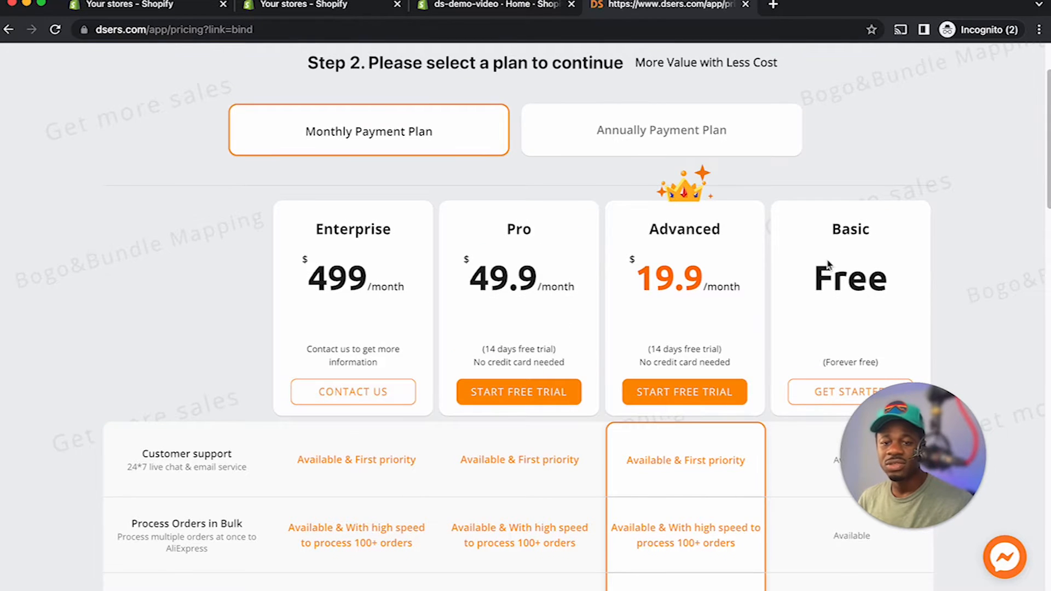
scroll(657, 261, "down", 3)
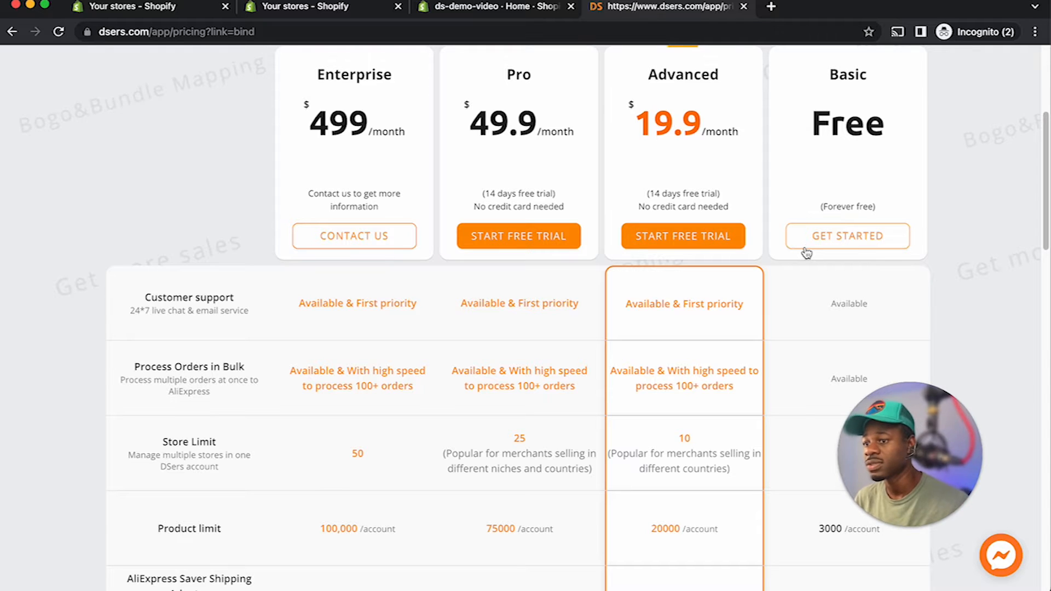
left_click(808, 247)
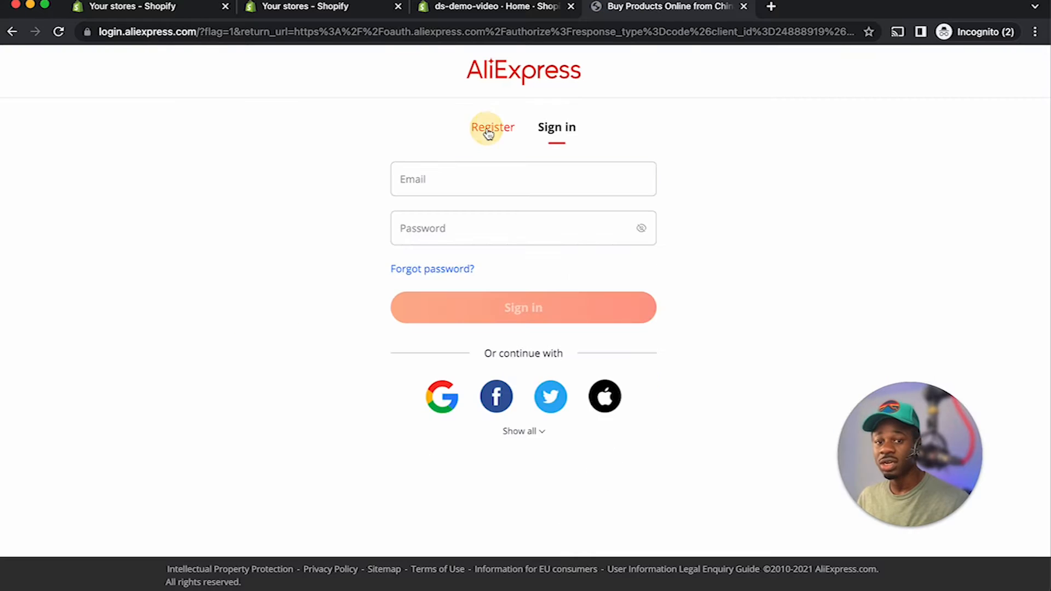
left_click(489, 130)
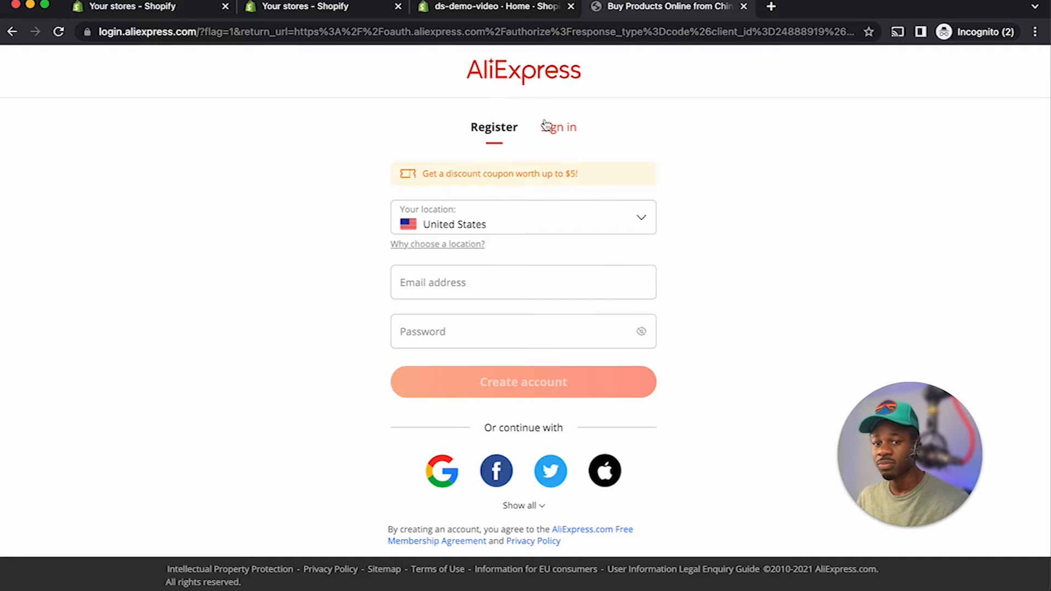
left_click(563, 133)
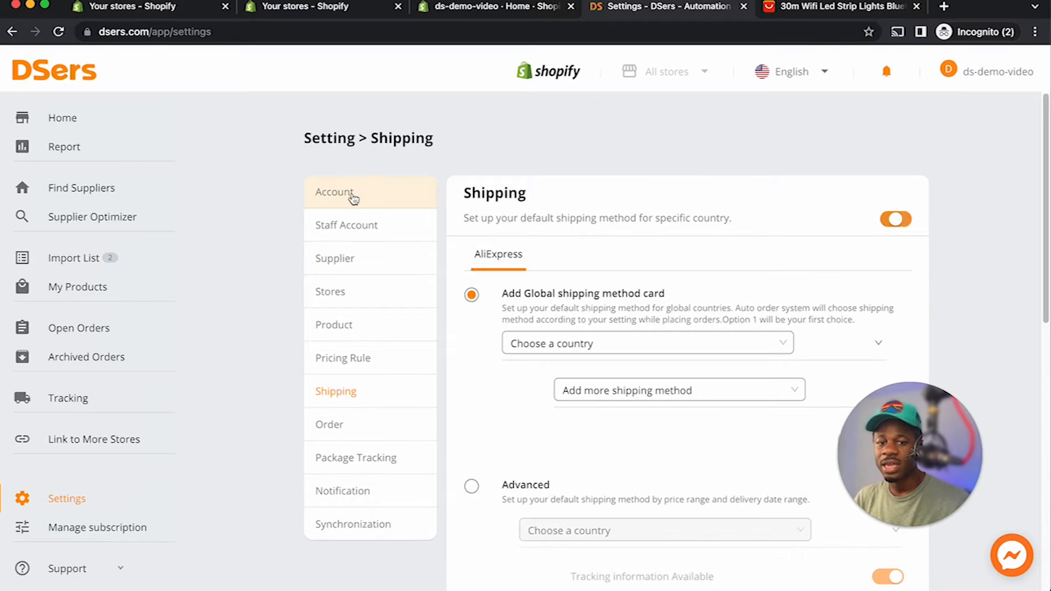
Choose United States on the Global shipping method card and browse the shipping methods offered for it.
scroll(565, 262, "down", 2)
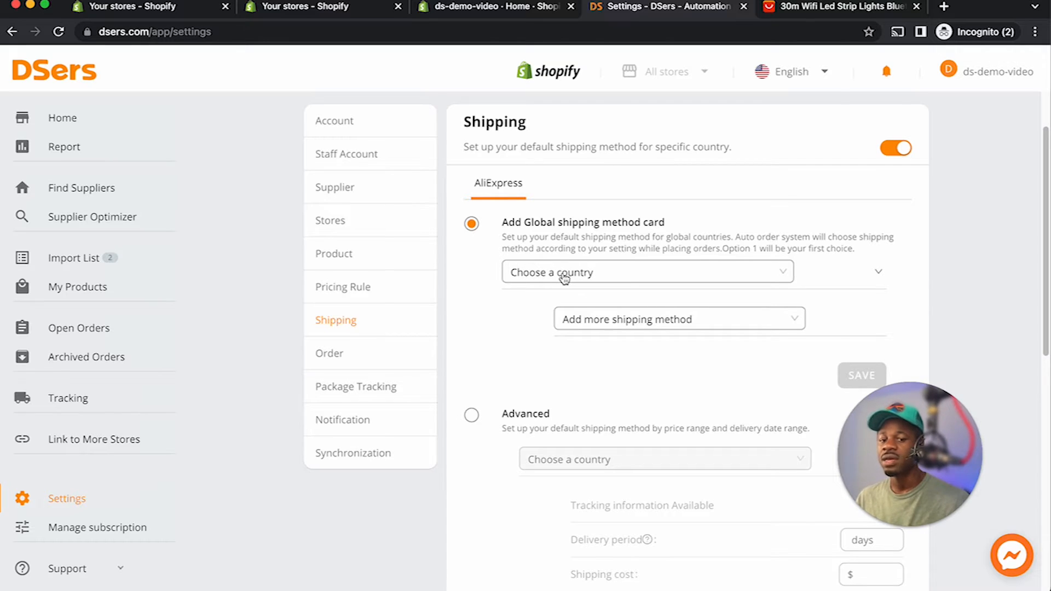
left_click(561, 277)
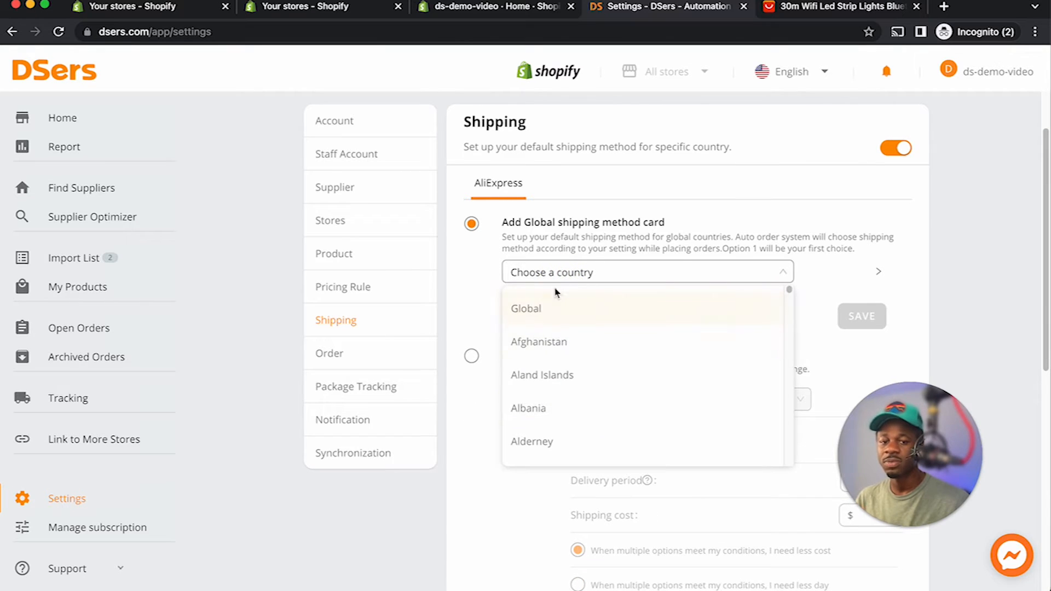
type("united")
left_click(649, 376)
left_click(634, 321)
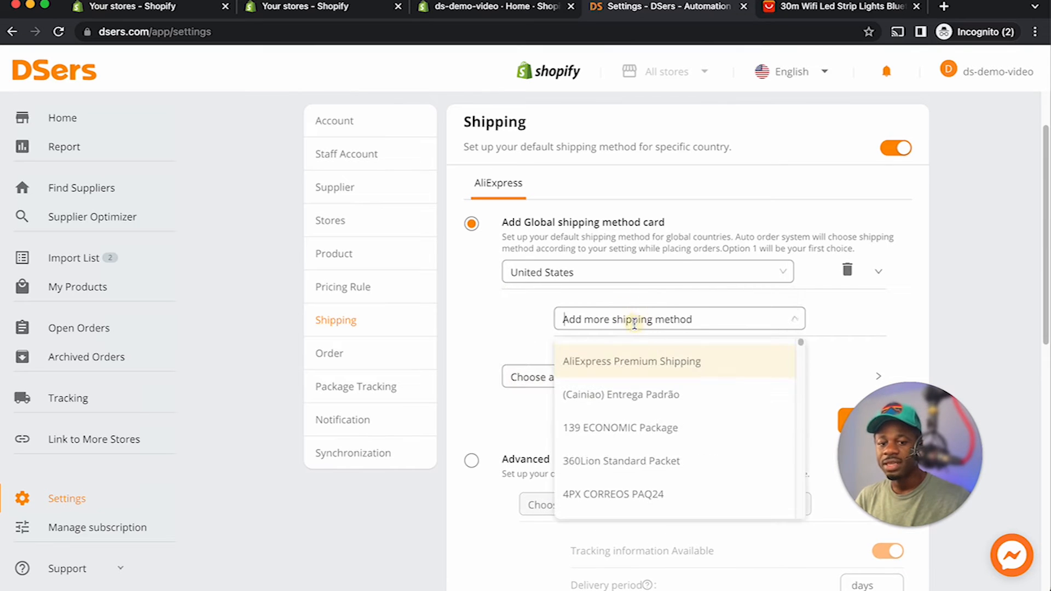
scroll(625, 370, "down", 10)
Choose United States in the Advanced shipping setup and toggle the default shipping method switch.
scroll(611, 356, "down", 10)
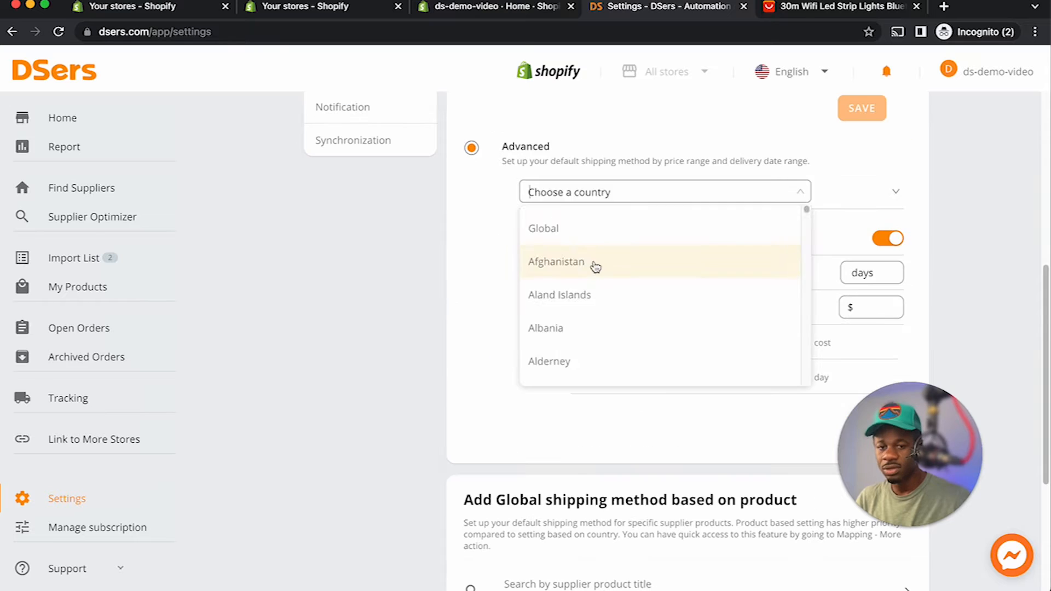
type("uni")
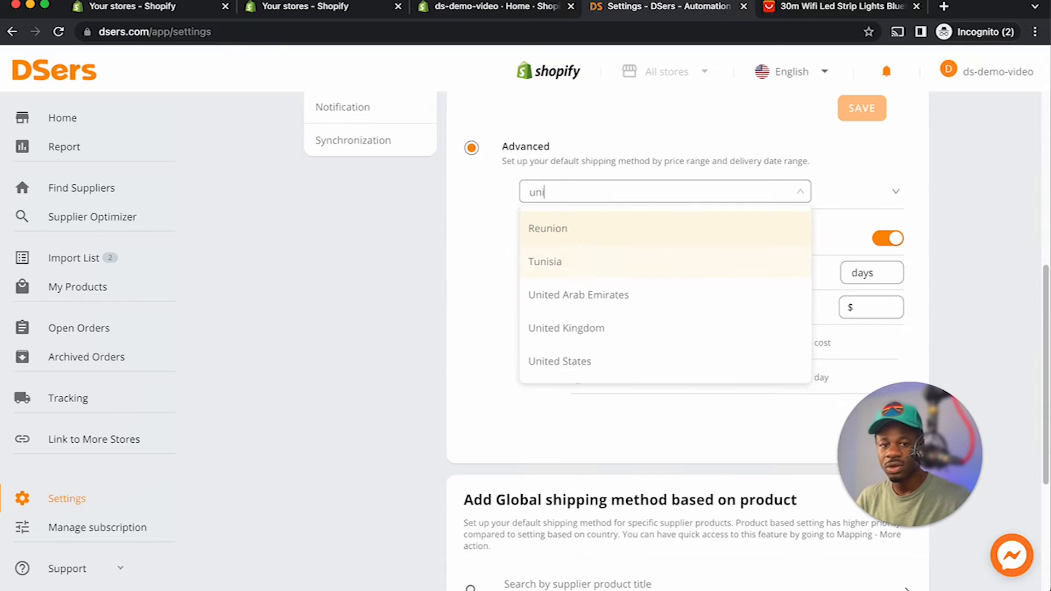
left_click(577, 363)
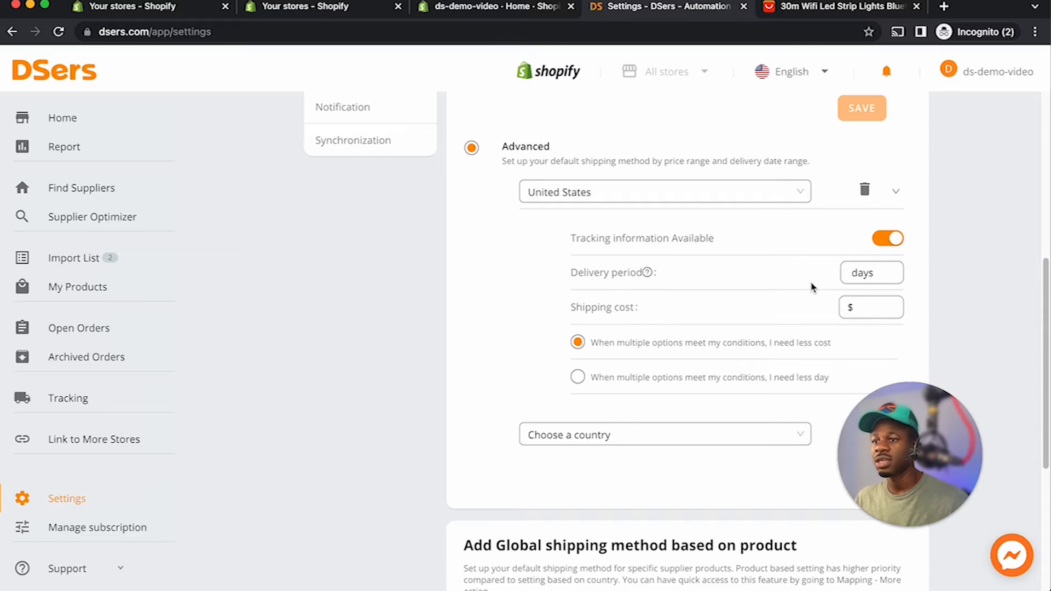
scroll(811, 286, "up", 7)
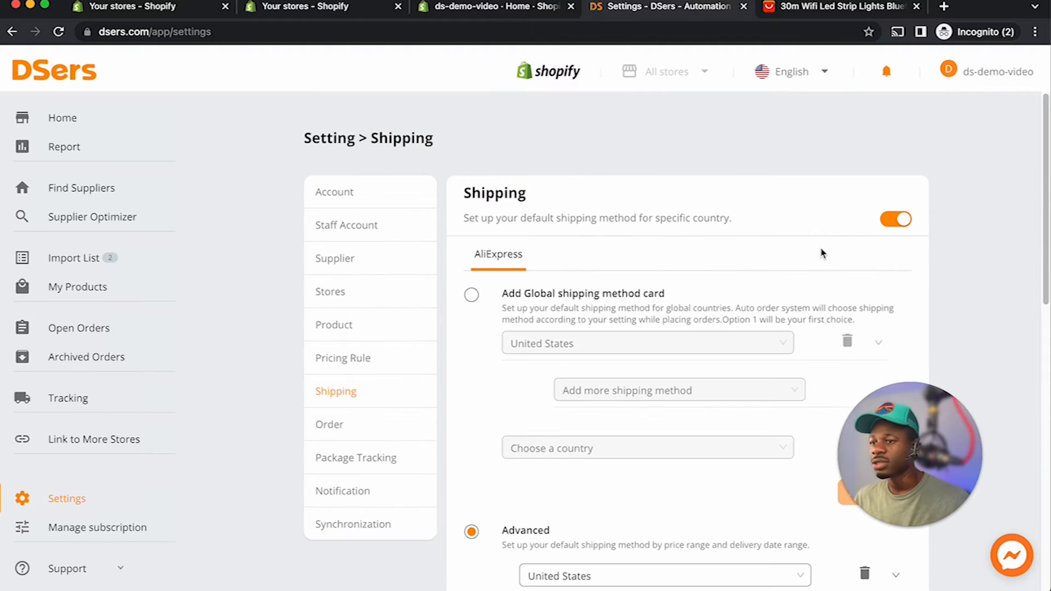
left_click(897, 221)
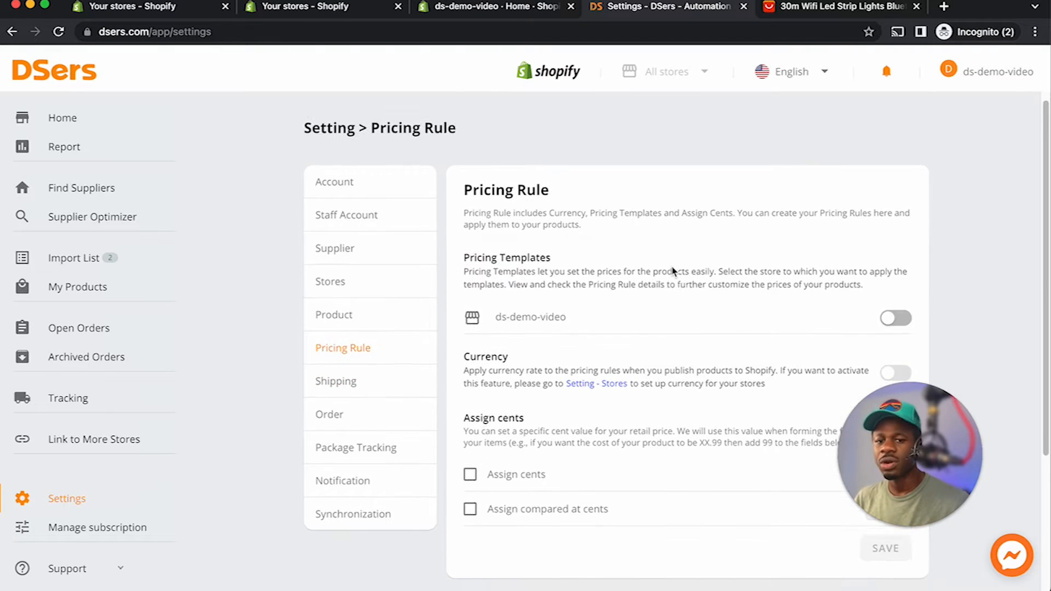
Review the Pricing Rule, Supplier, Order and Package Tracking settings.
scroll(774, 235, "down", 5)
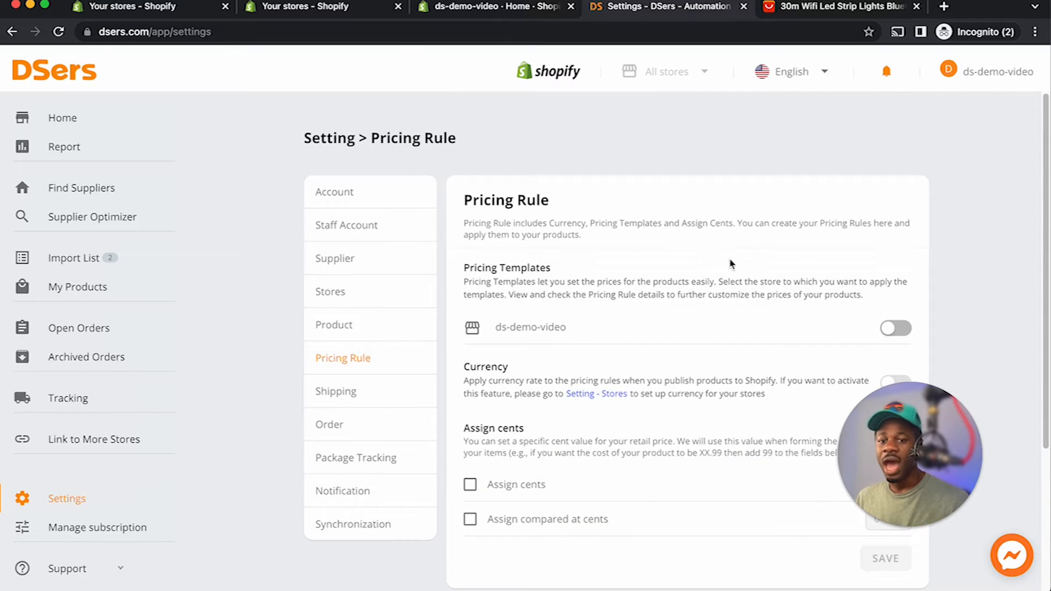
scroll(608, 285, "down", 1)
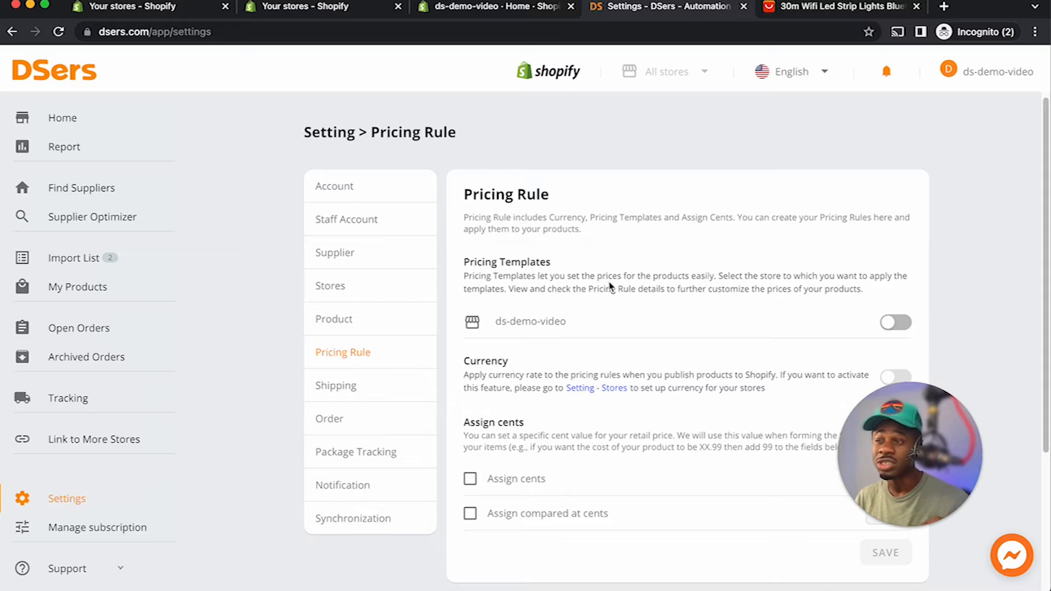
left_click(356, 263)
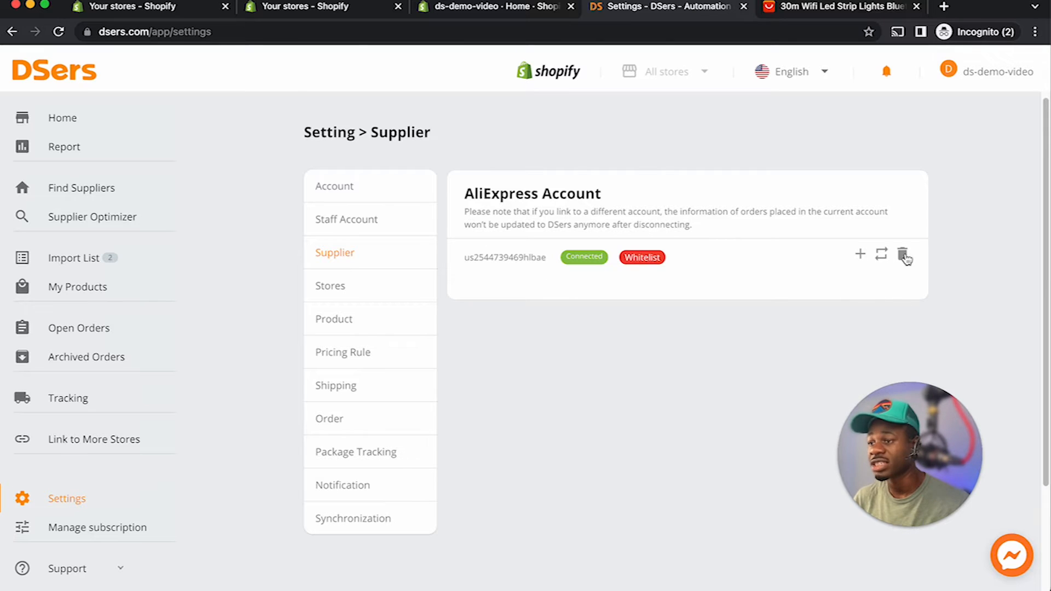
left_click(334, 418)
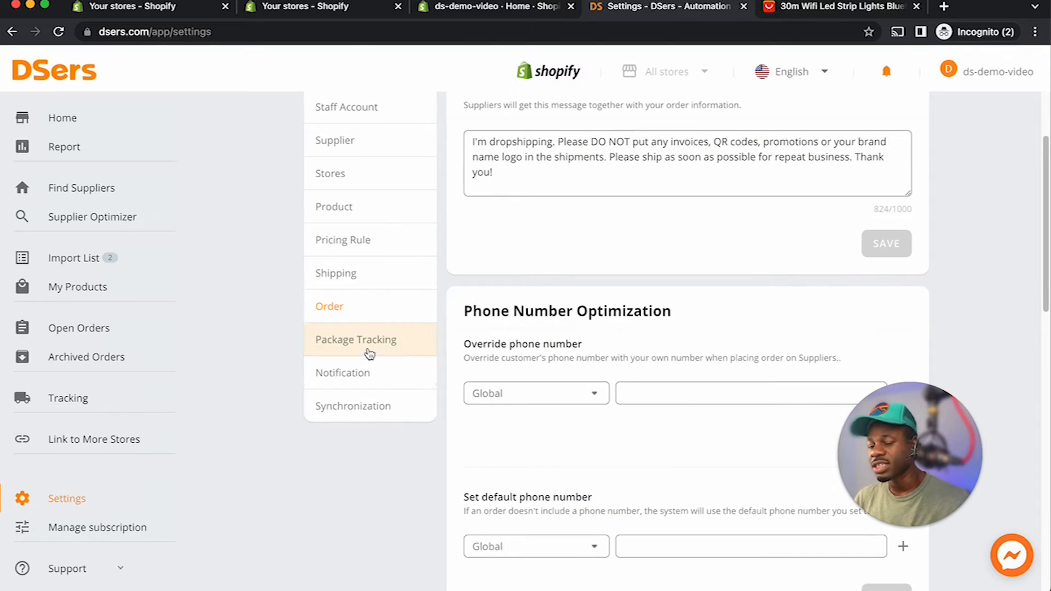
left_click(370, 353)
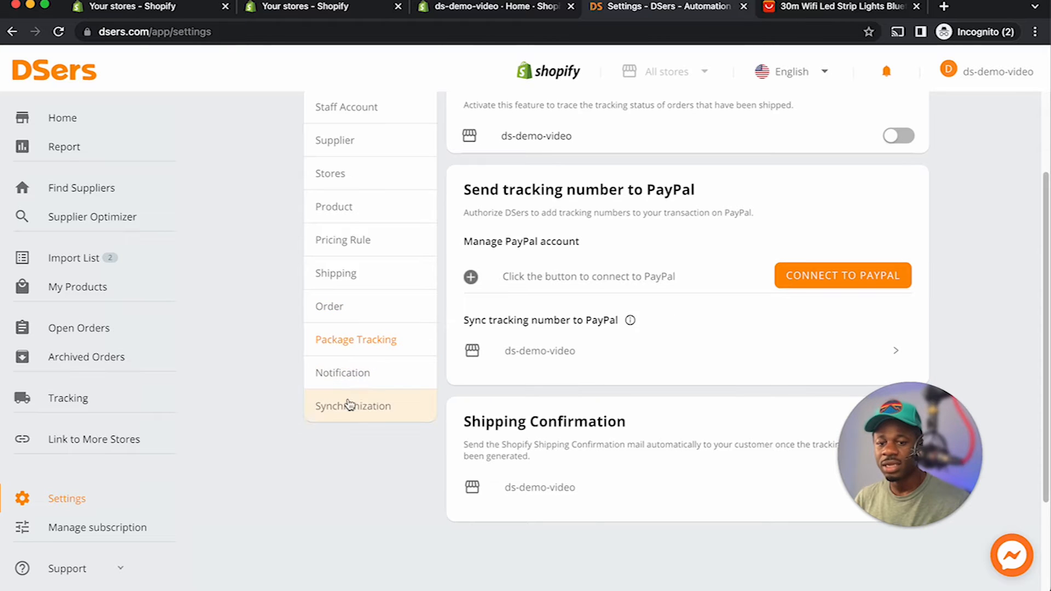
In the Synchronization settings, have products that are out of stock or no longer available set as draft.
left_click(371, 420)
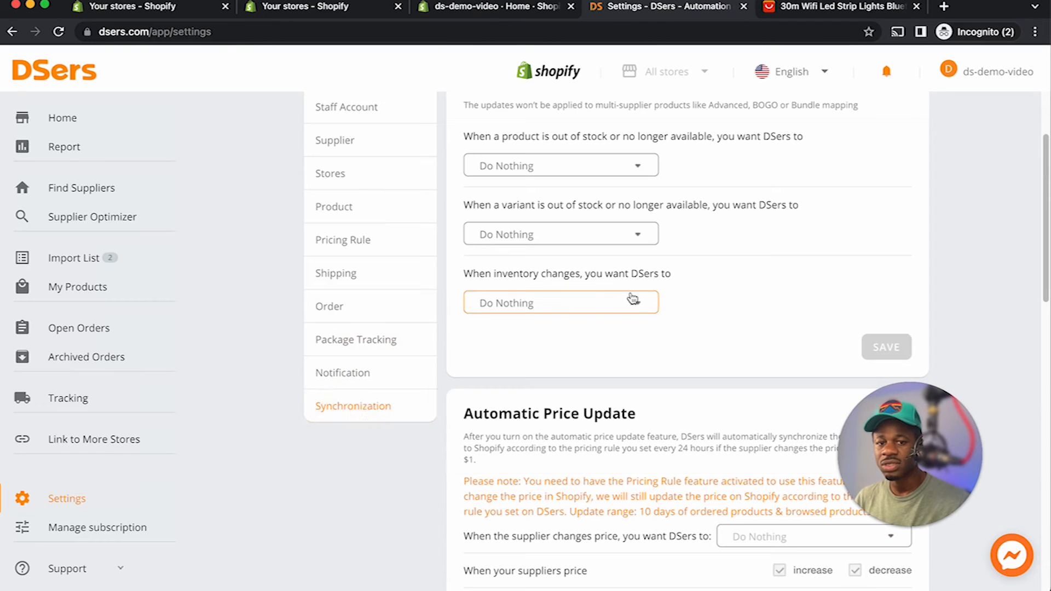
scroll(438, 380, "up", 2)
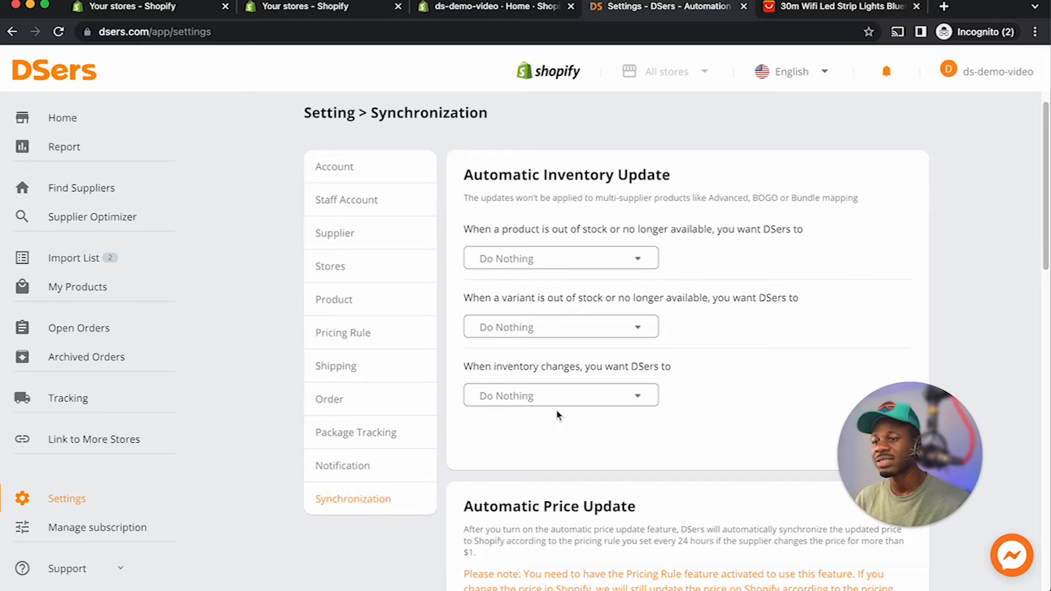
left_click(580, 323)
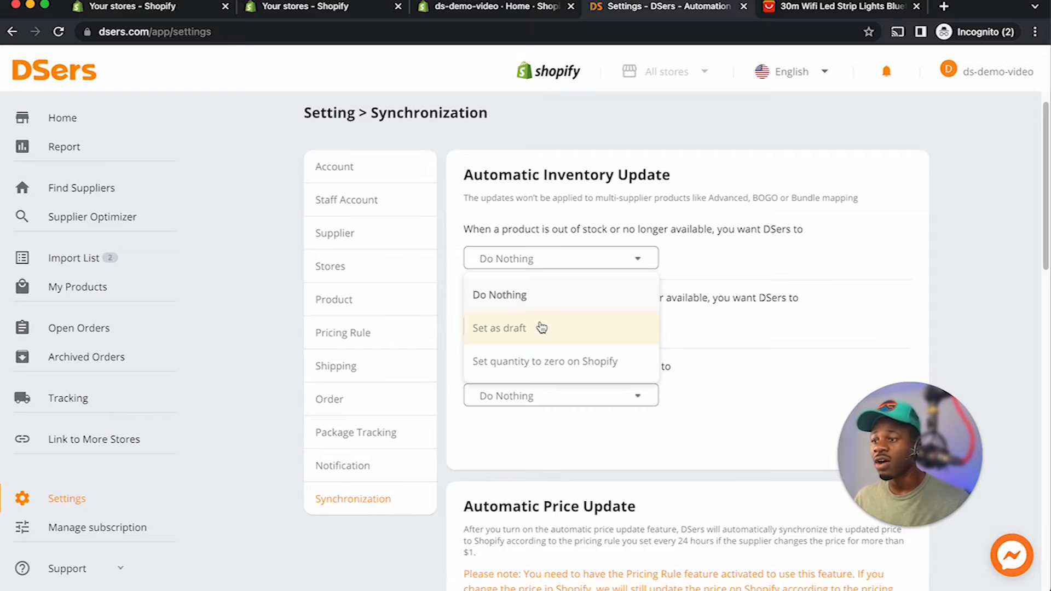
left_click(541, 327)
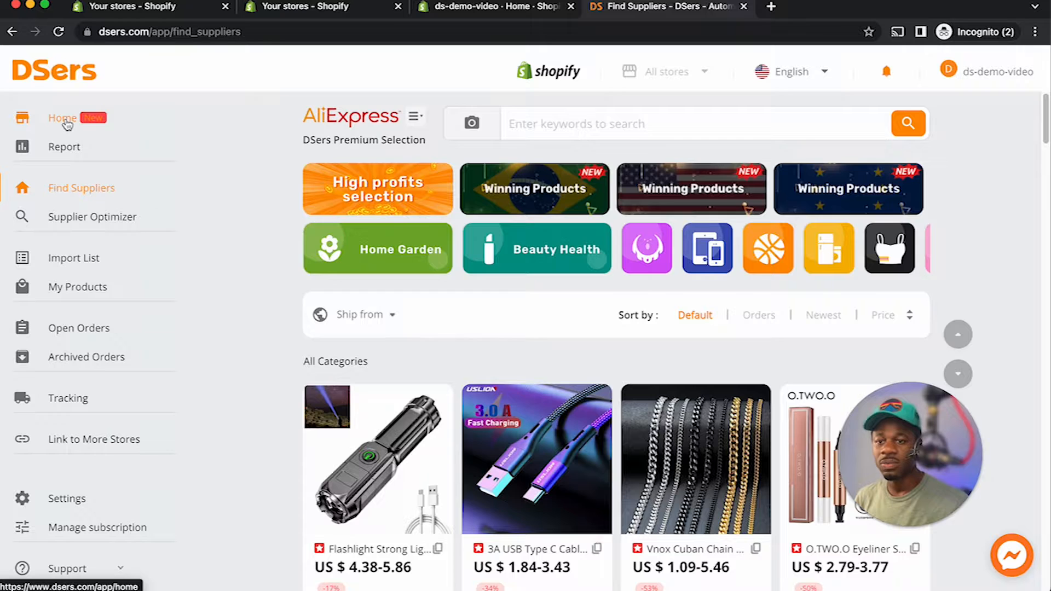
Review the four getting-started steps on the DSers home page.
left_click(65, 120)
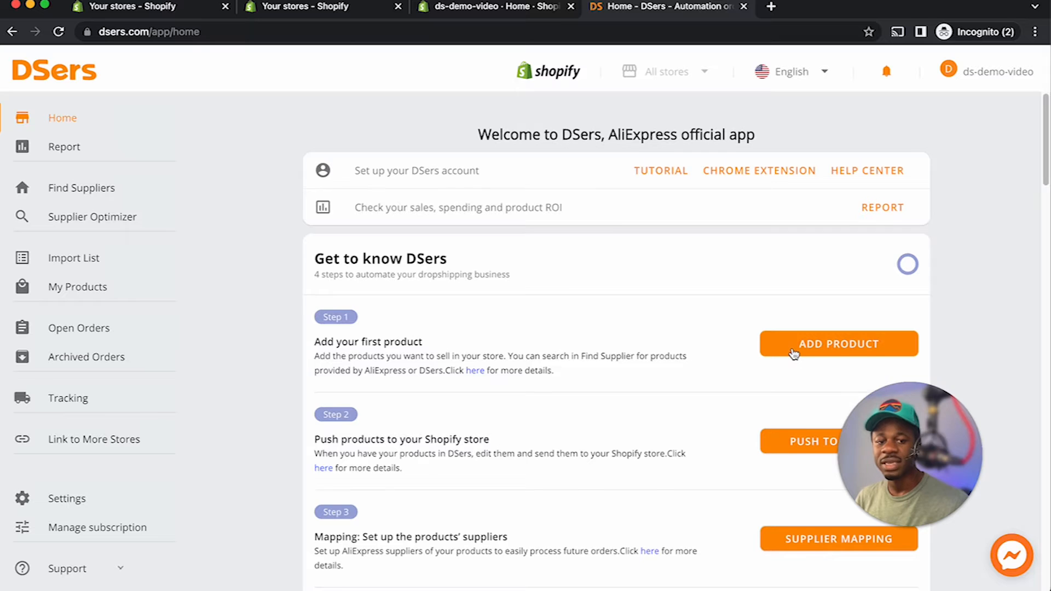
scroll(794, 353, "down", 5)
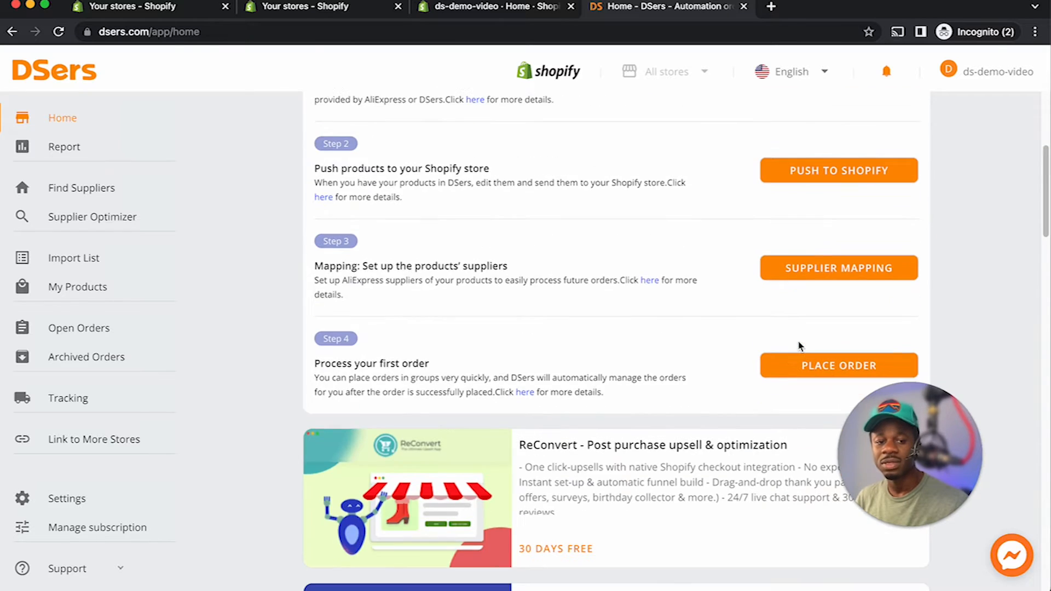
scroll(798, 338, "up", 5)
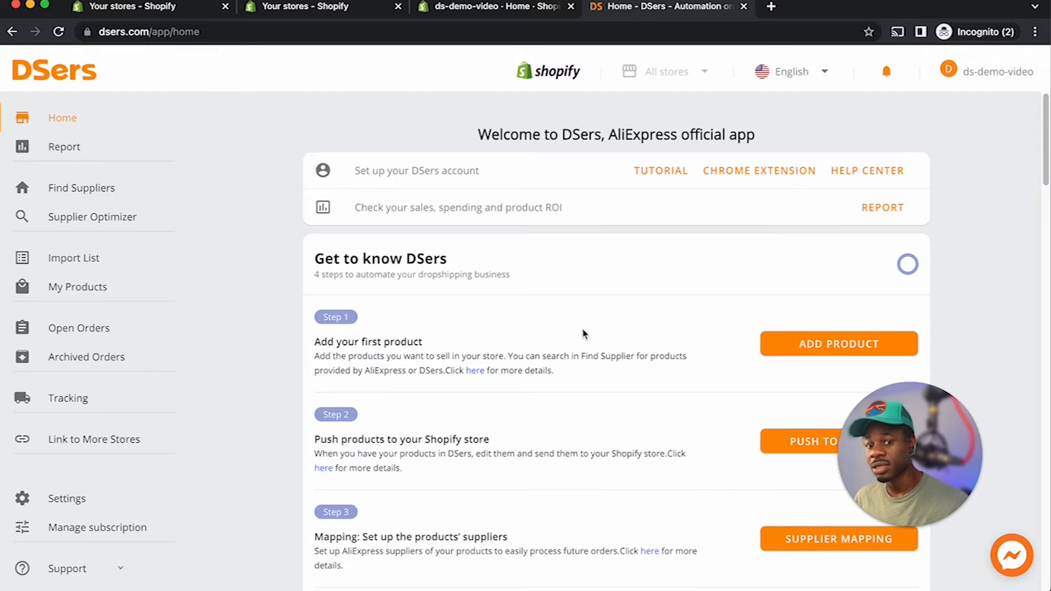
Start adding the first product and limit the supplier products to those shipping from the United States.
left_click(821, 345)
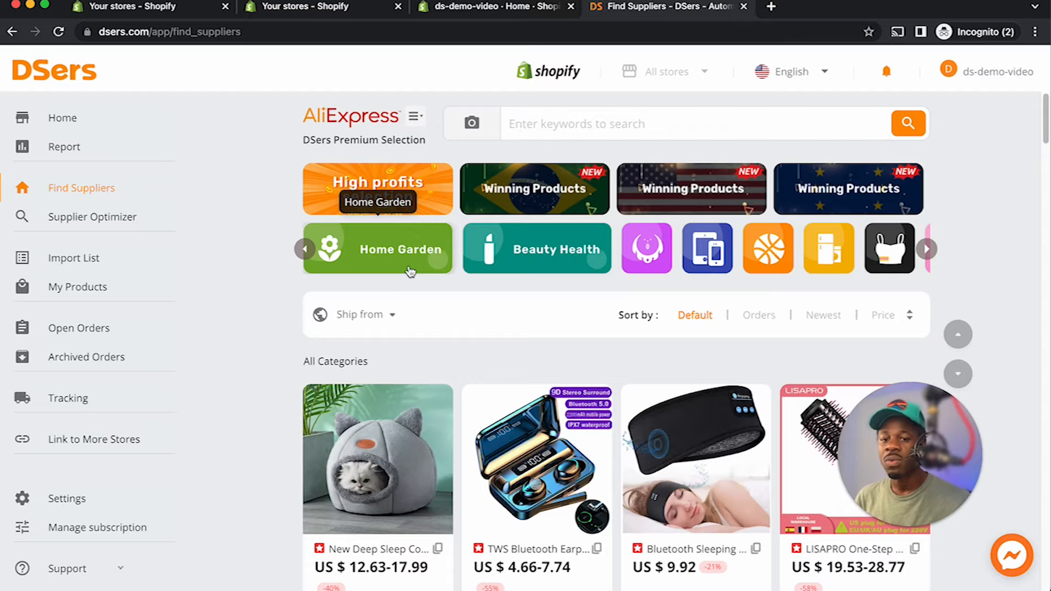
left_click(373, 313)
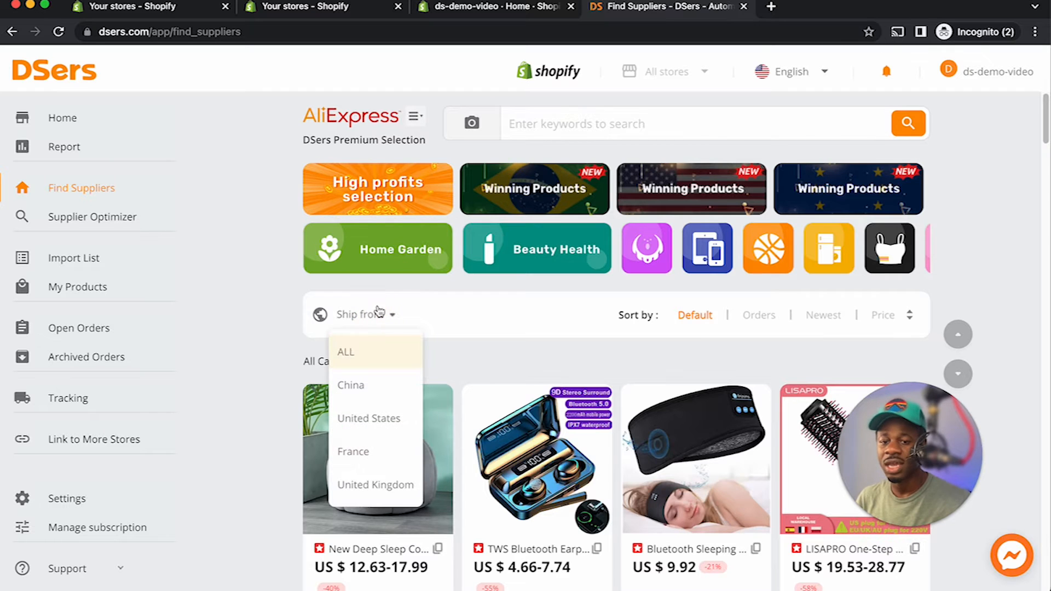
left_click(391, 418)
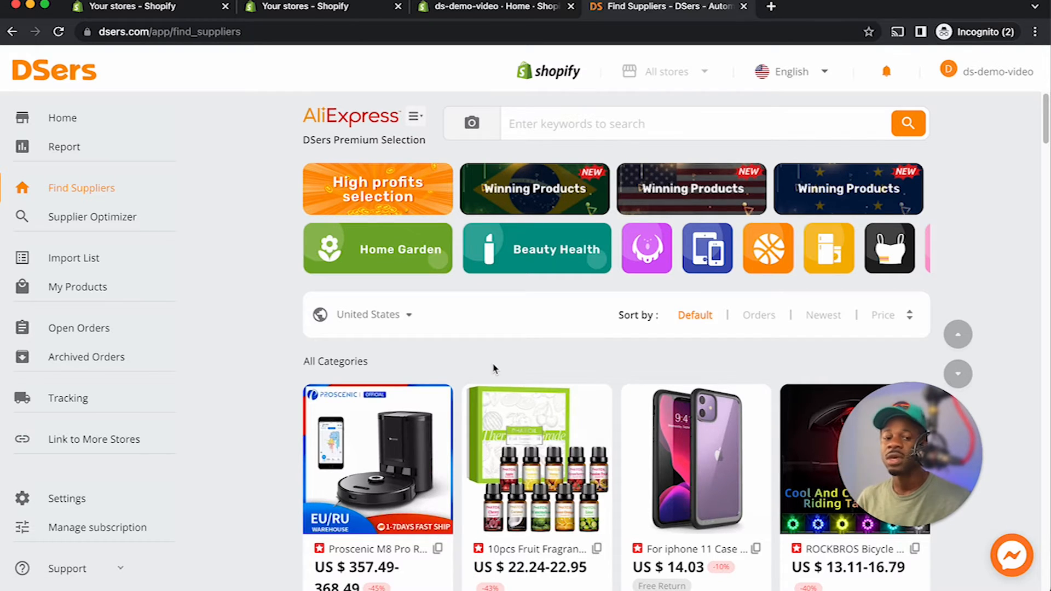
Show the US Winning Products selection and sort it by orders.
left_click(689, 190)
scroll(695, 229, "down", 10)
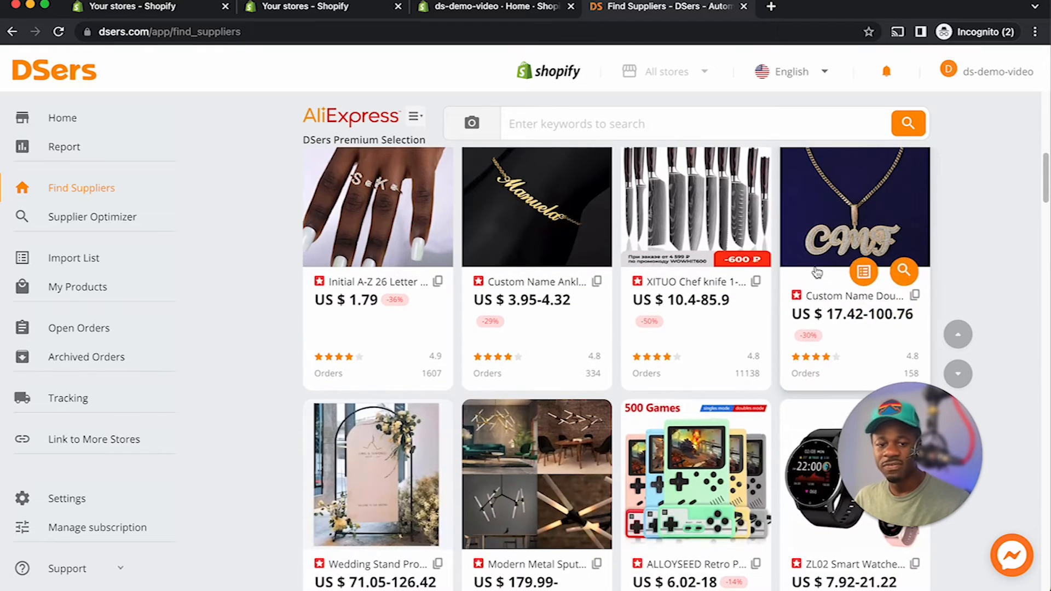
scroll(705, 257, "up", 8)
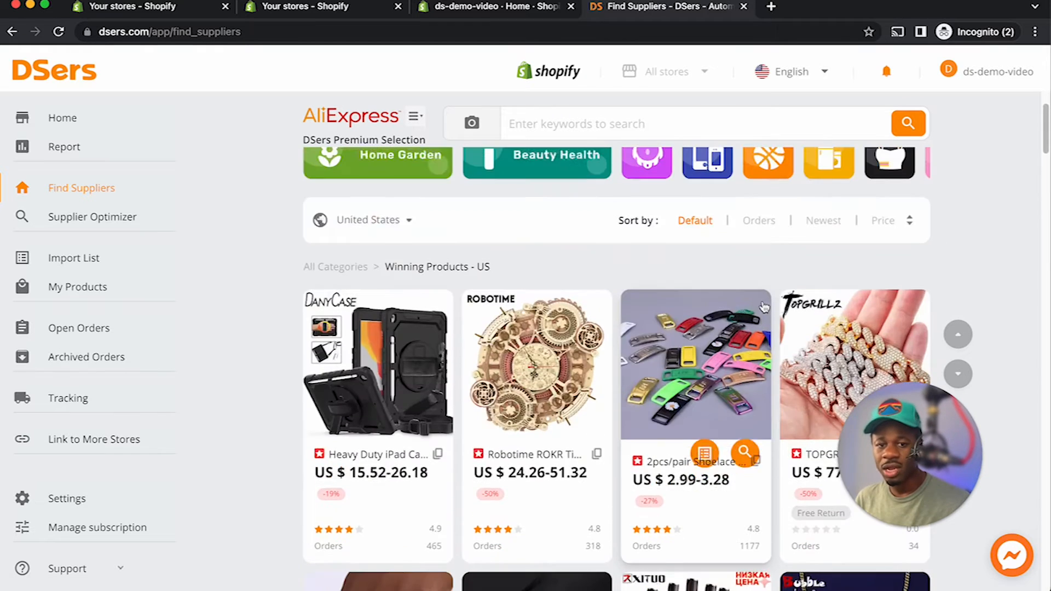
left_click(758, 221)
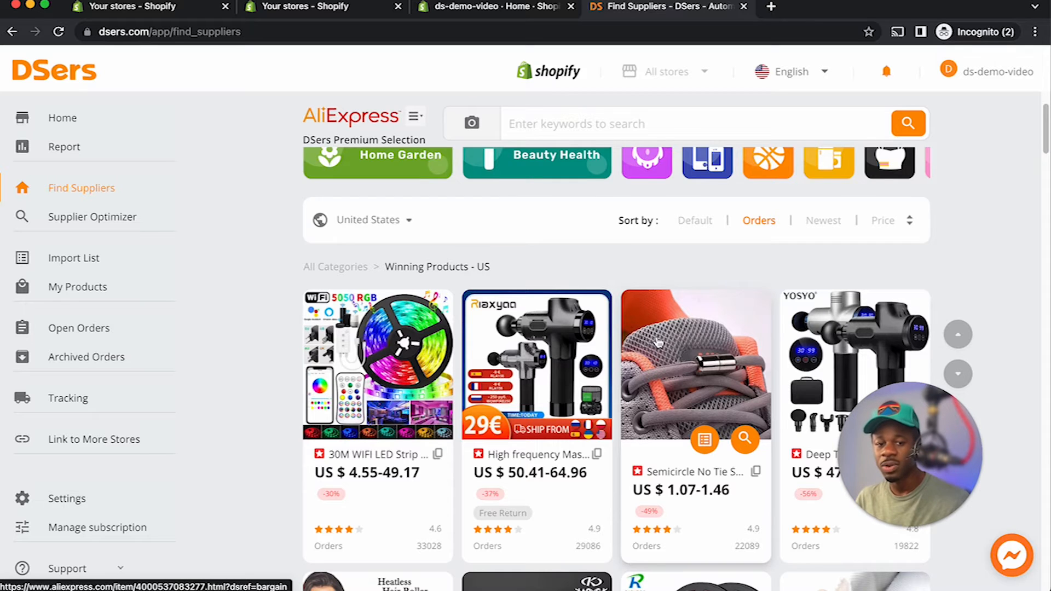
Open the 30M WIFI LED strip product on AliExpress and examine its variants, delivery time and additional shipping options.
scroll(659, 338, "down", 3)
scroll(659, 335, "down", 6)
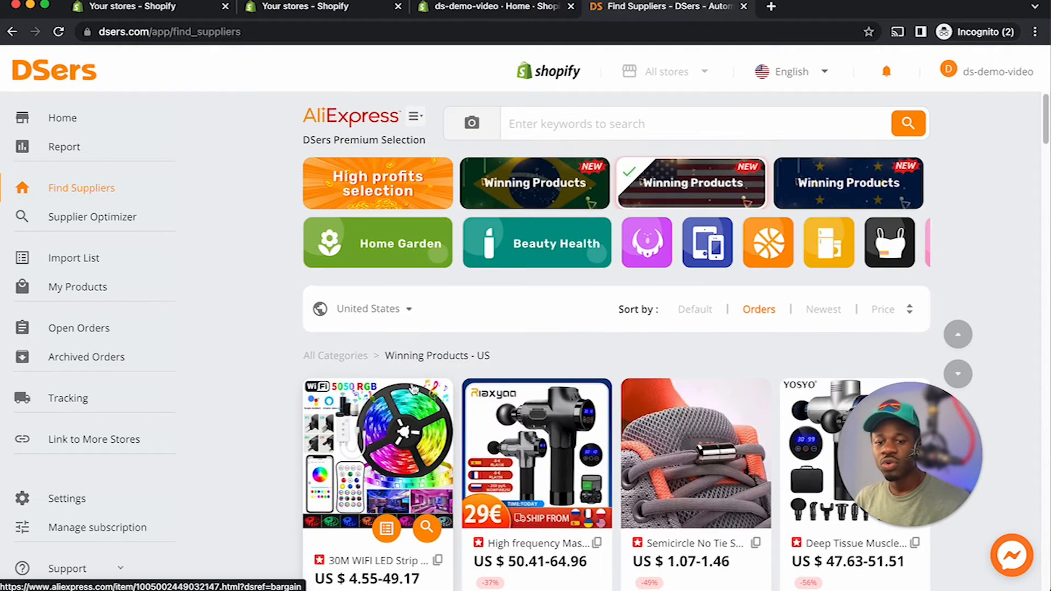
scroll(414, 389, "down", 2)
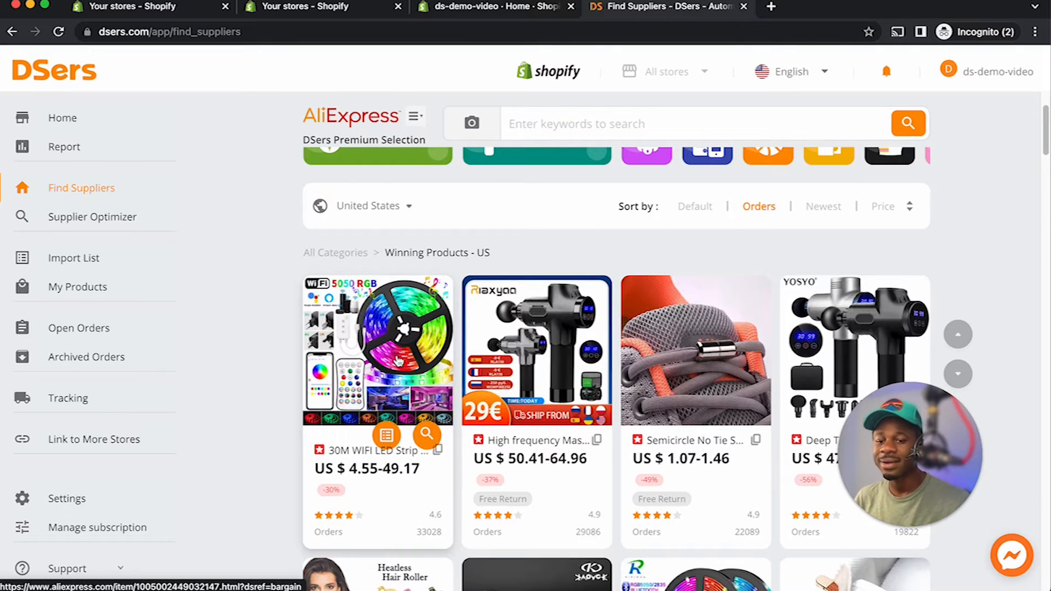
left_click(376, 347)
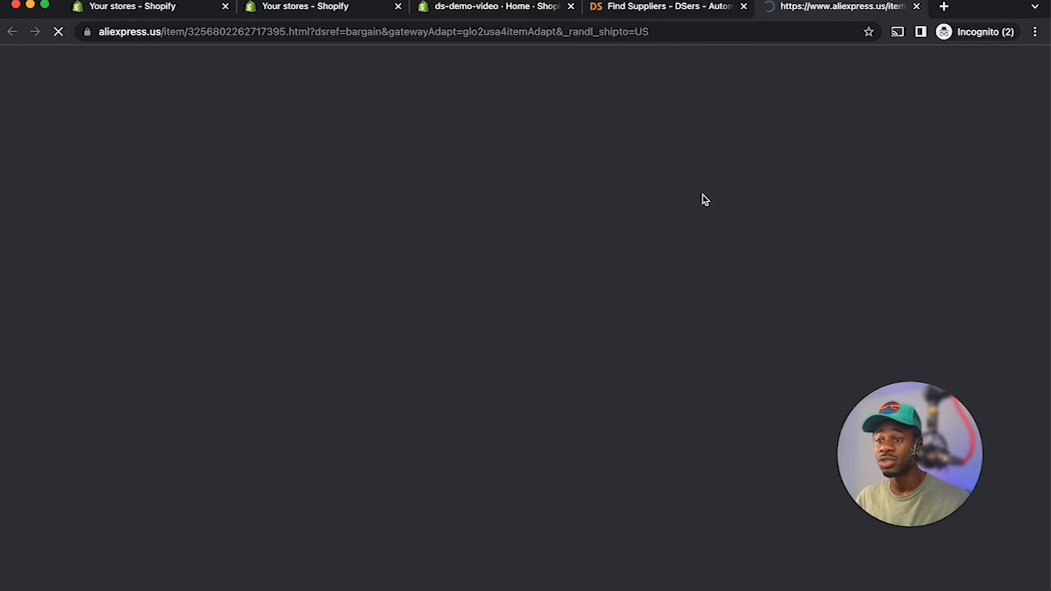
scroll(602, 233, "down", 2)
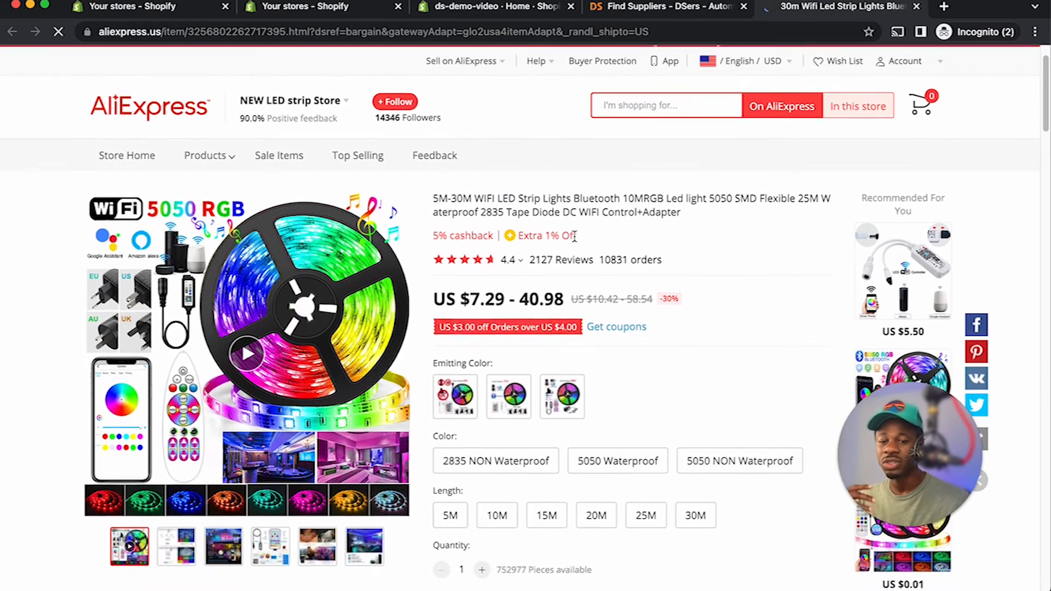
scroll(574, 234, "down", 4)
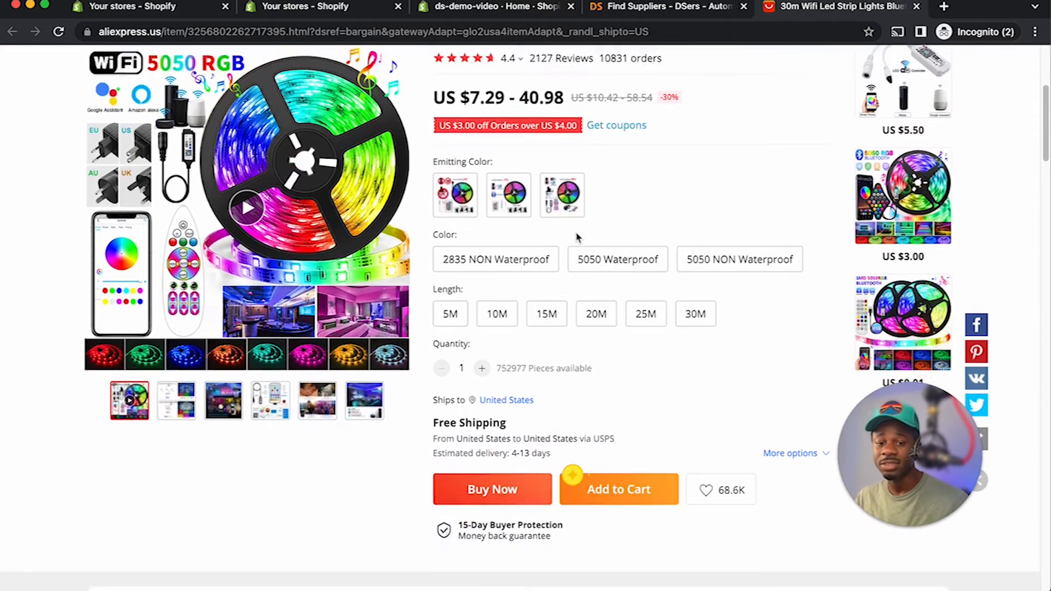
left_click(597, 316)
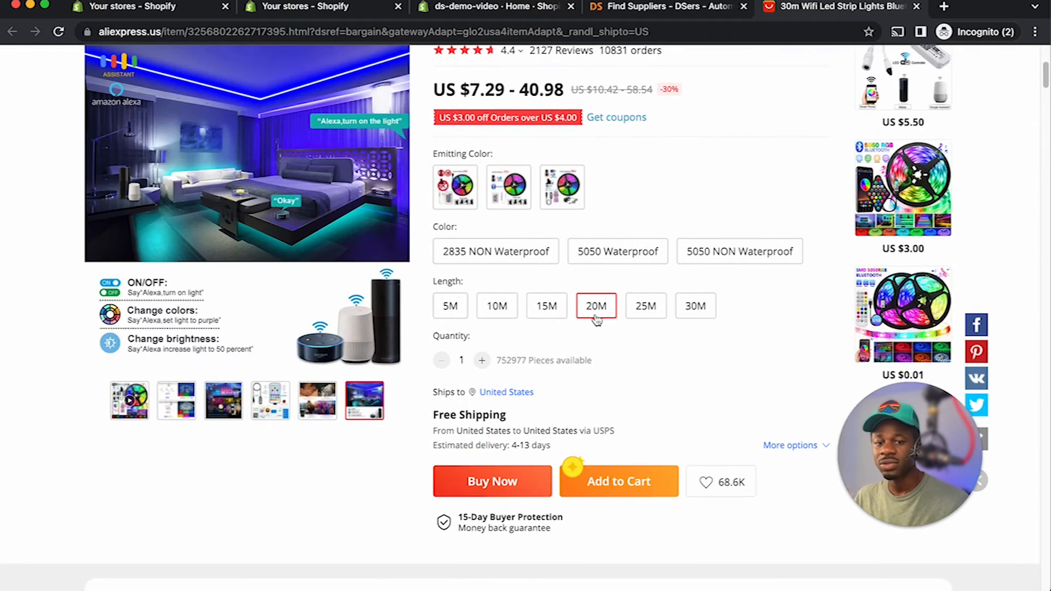
scroll(597, 317, "down", 2)
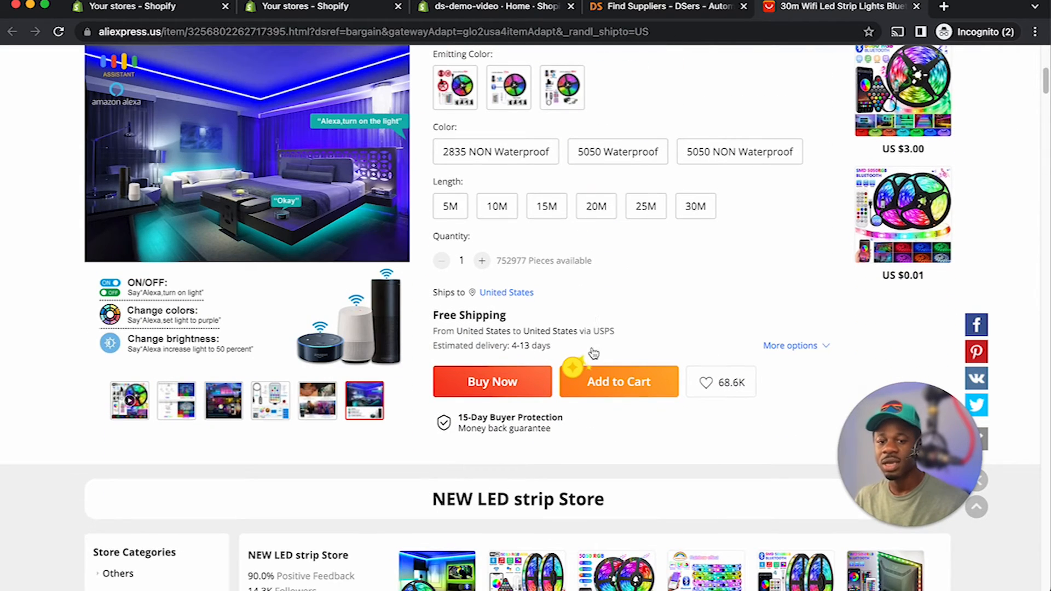
left_click(784, 349)
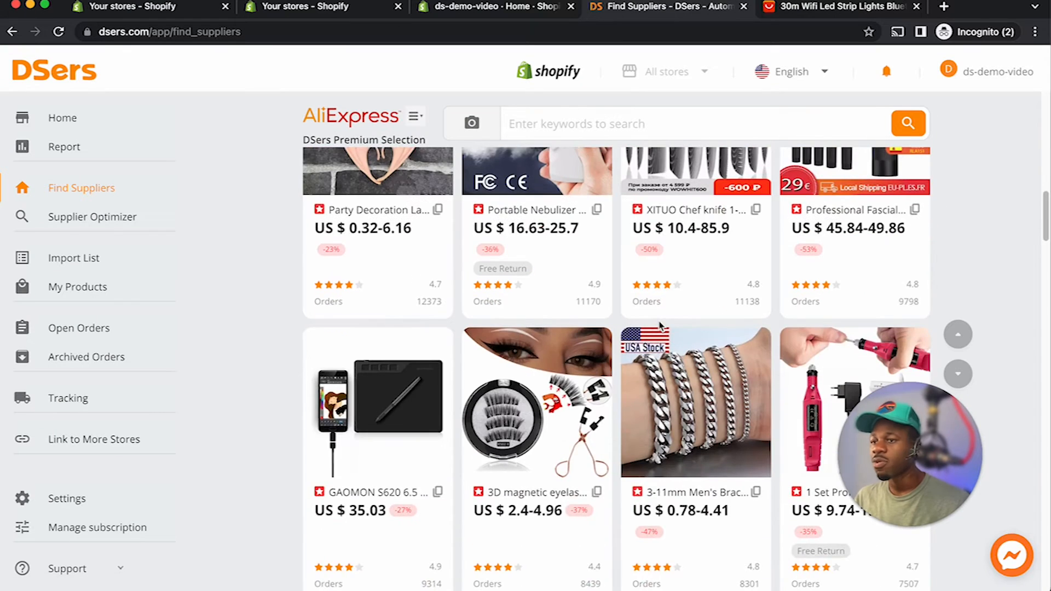
Return to DSers and add the PETRAVEL dog car seat cover from the winning products to the import list.
scroll(660, 323, "down", 5)
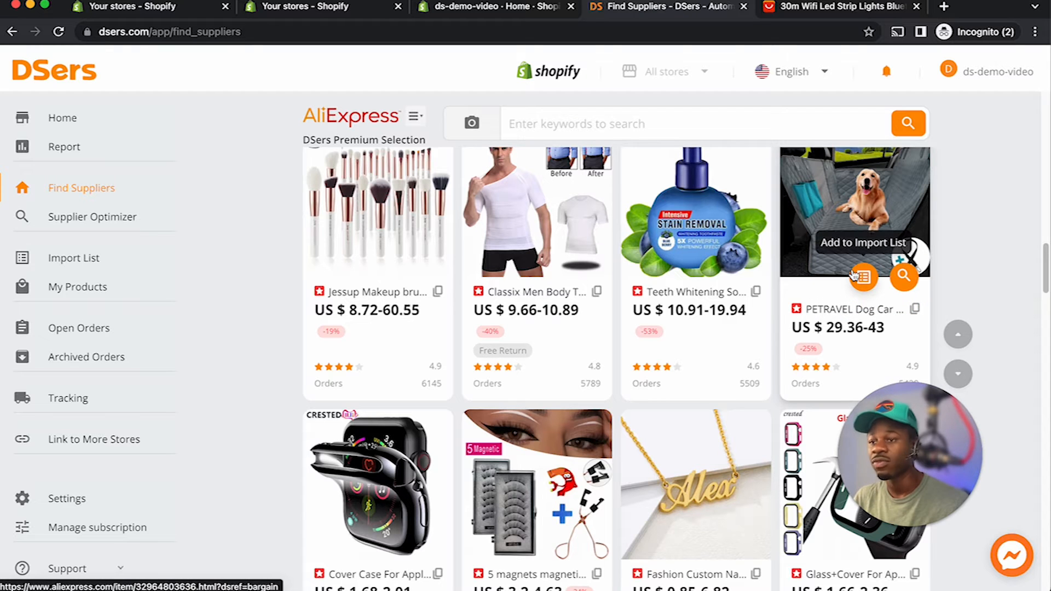
left_click(864, 282)
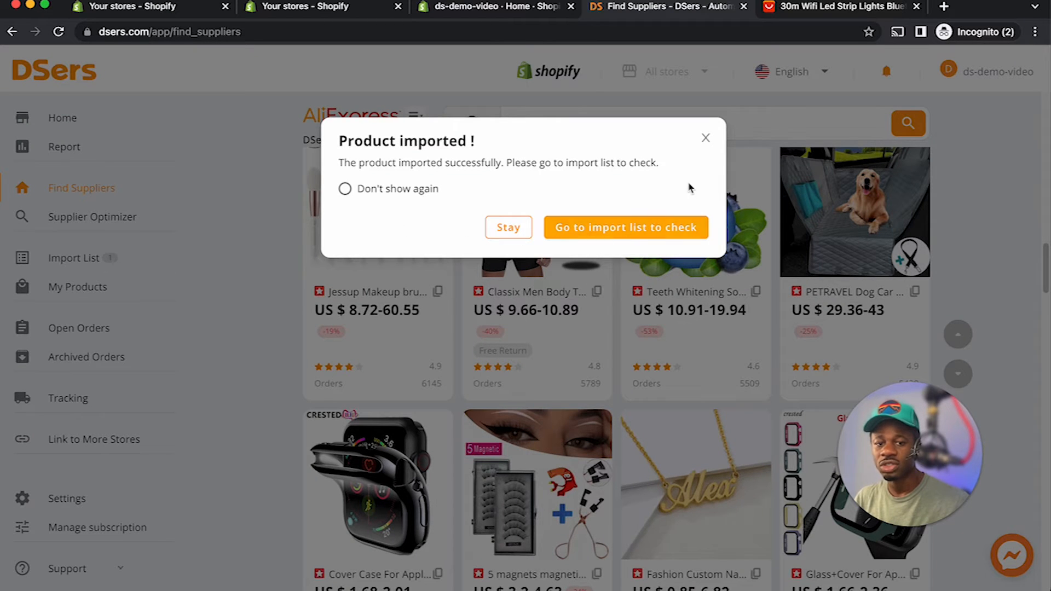
left_click(705, 138)
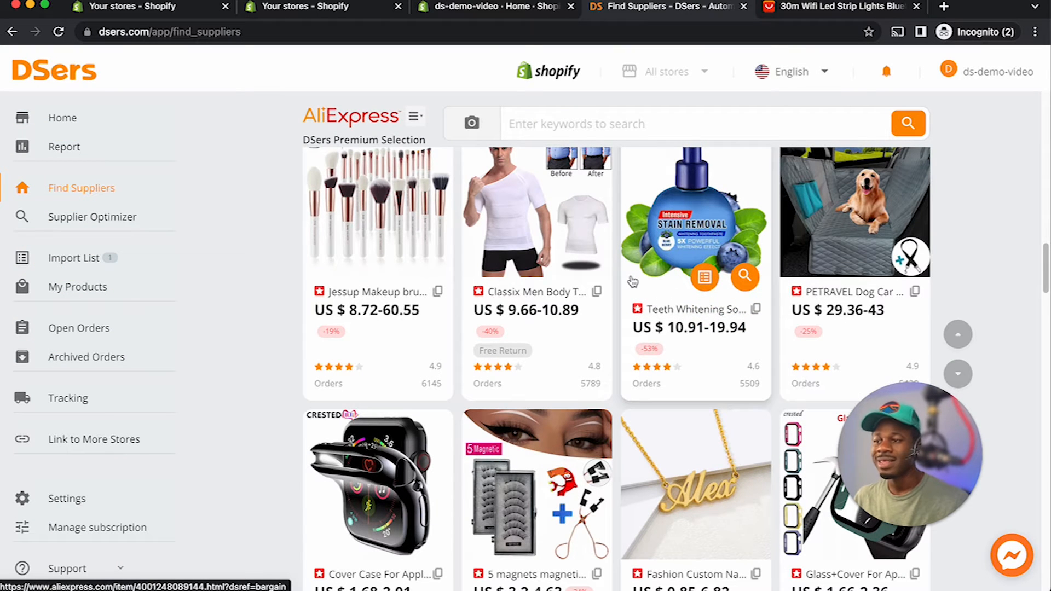
Add the tactical dog harness to the import list and go to the import list to check the products.
scroll(633, 282, "down", 5)
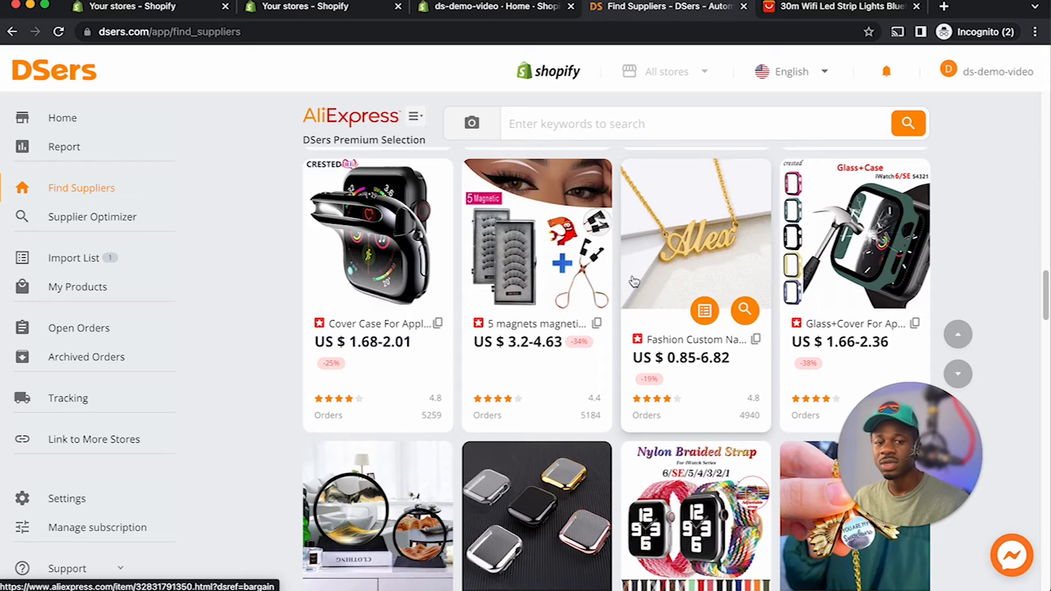
scroll(633, 282, "down", 15)
scroll(633, 281, "down", 3)
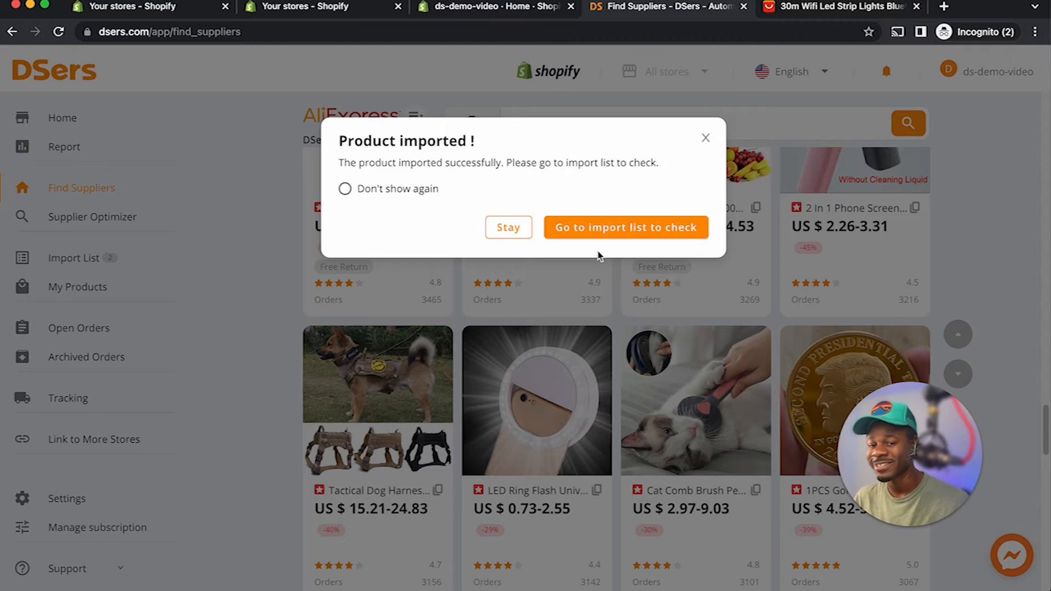
left_click(617, 228)
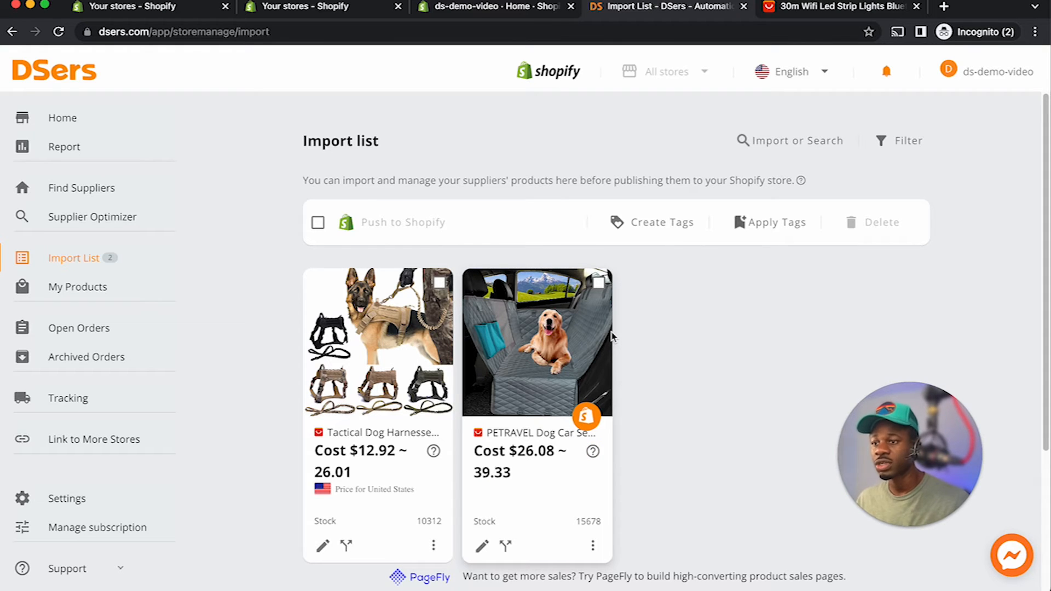
Select the tactical dog harness and the PETRAVEL dog car seat cover and start pushing them to Shopify.
left_click(440, 284)
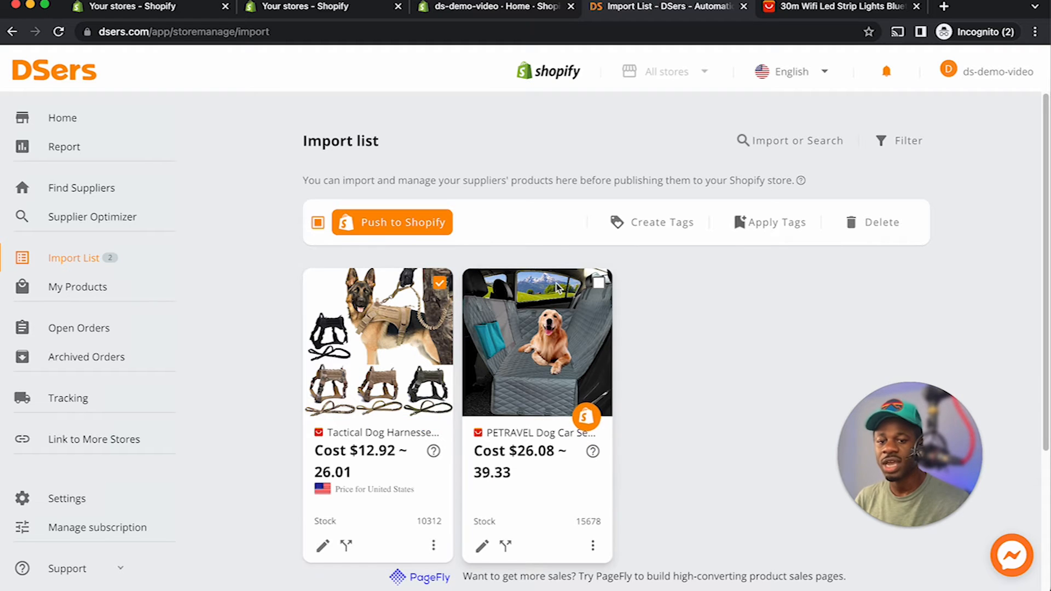
left_click(599, 283)
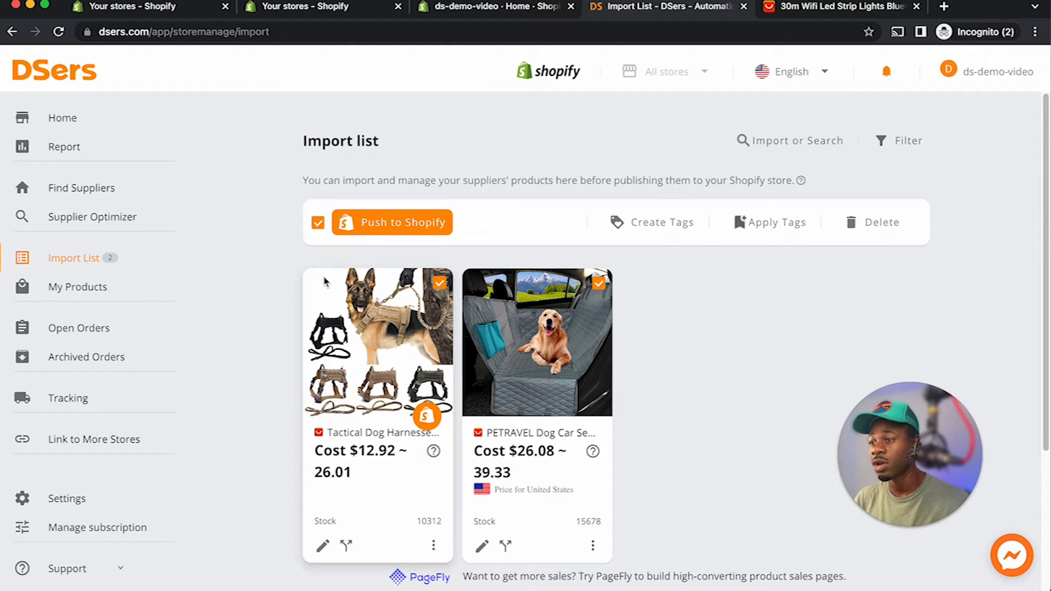
left_click(393, 229)
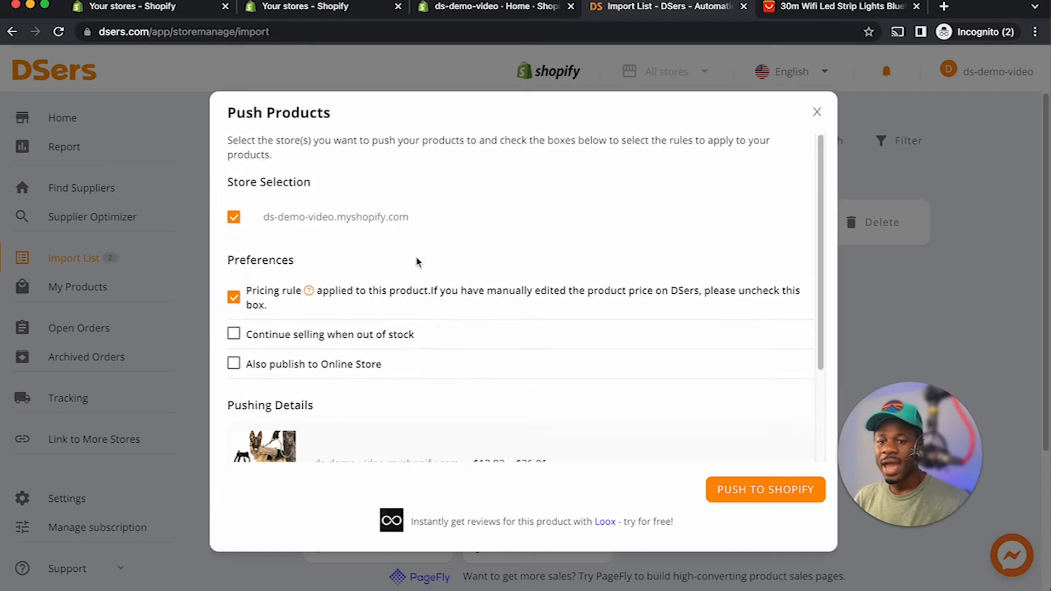
Have both products also published to the Online Store and push them to the ds-demo-video store.
scroll(411, 262, "down", 3)
scroll(410, 264, "up", 1)
scroll(409, 265, "up", 2)
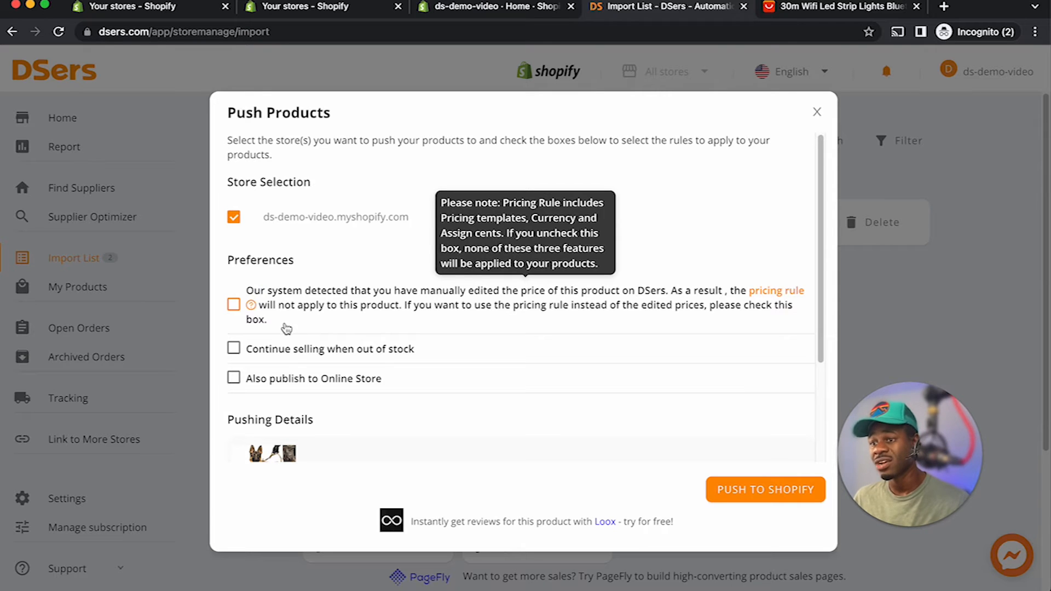
scroll(259, 347, "down", 1)
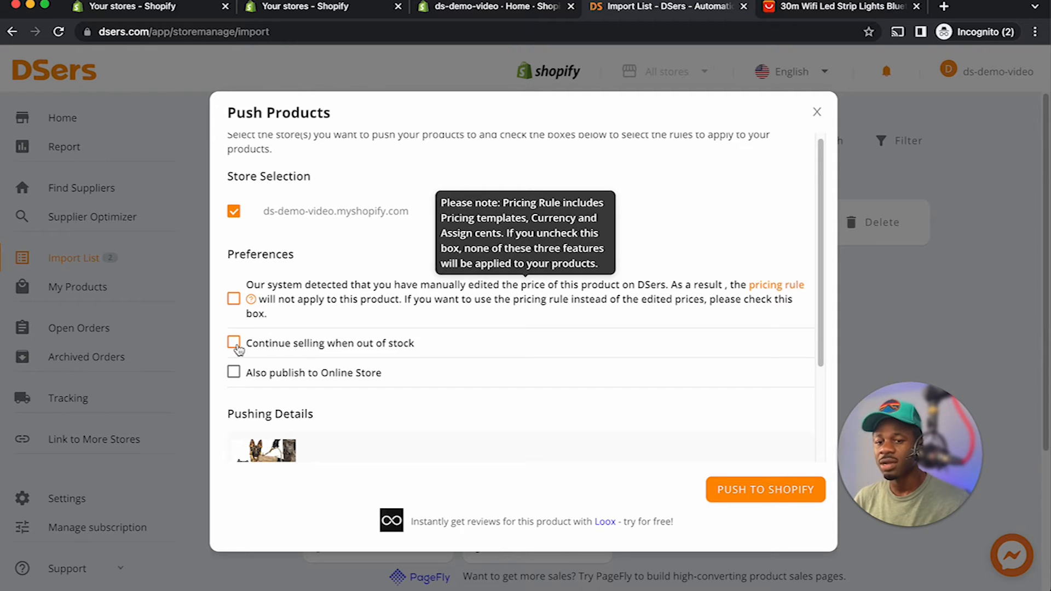
scroll(239, 350, "down", 3)
left_click(243, 359)
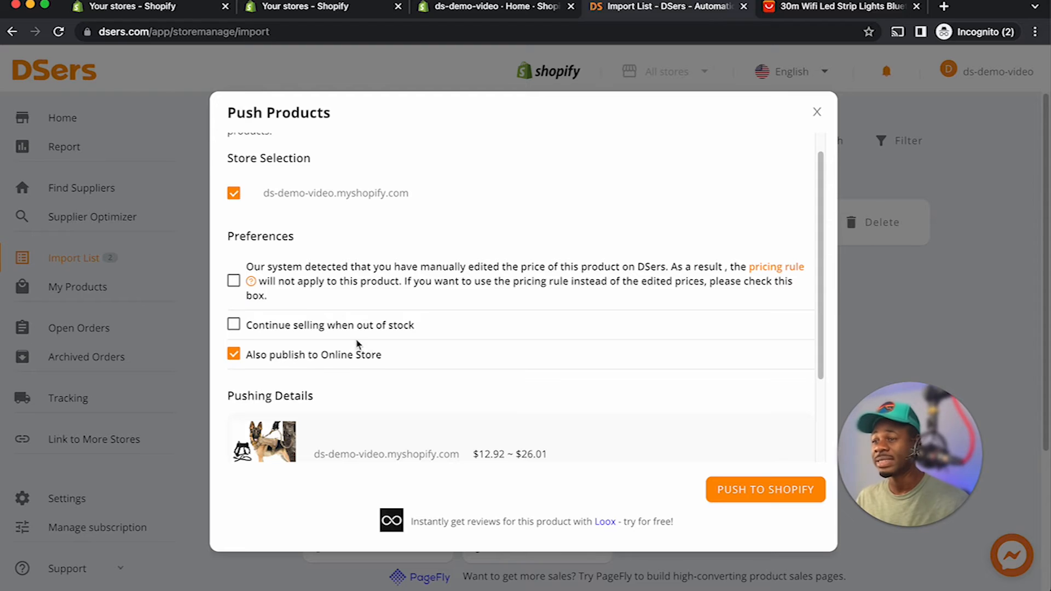
scroll(651, 345, "down", 3)
left_click(765, 492)
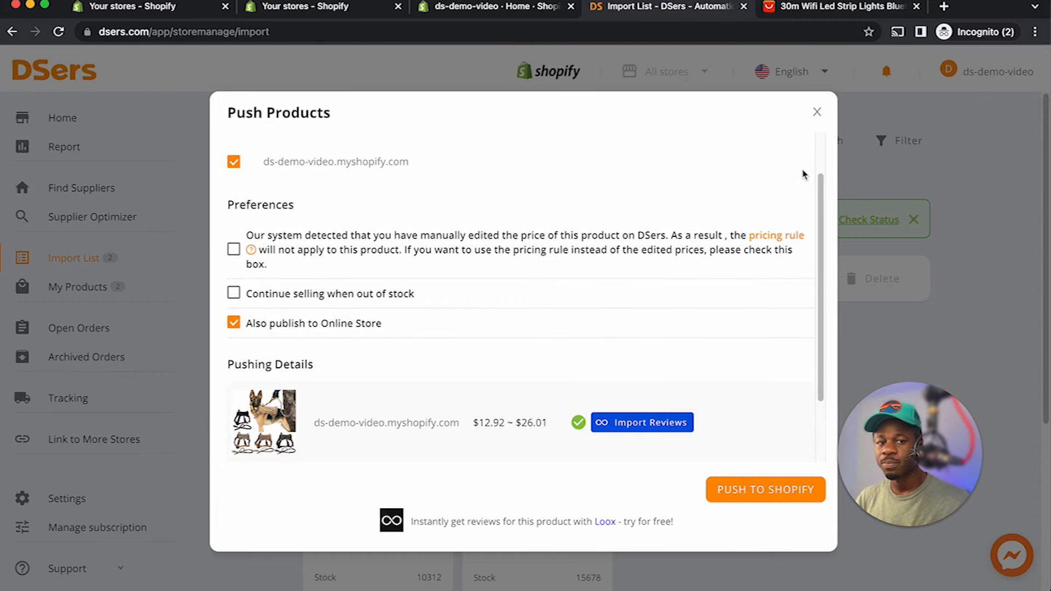
Open the variants mapping of the tactical dog harness in My Products and map size M to supplier size M.
left_click(816, 112)
left_click(77, 286)
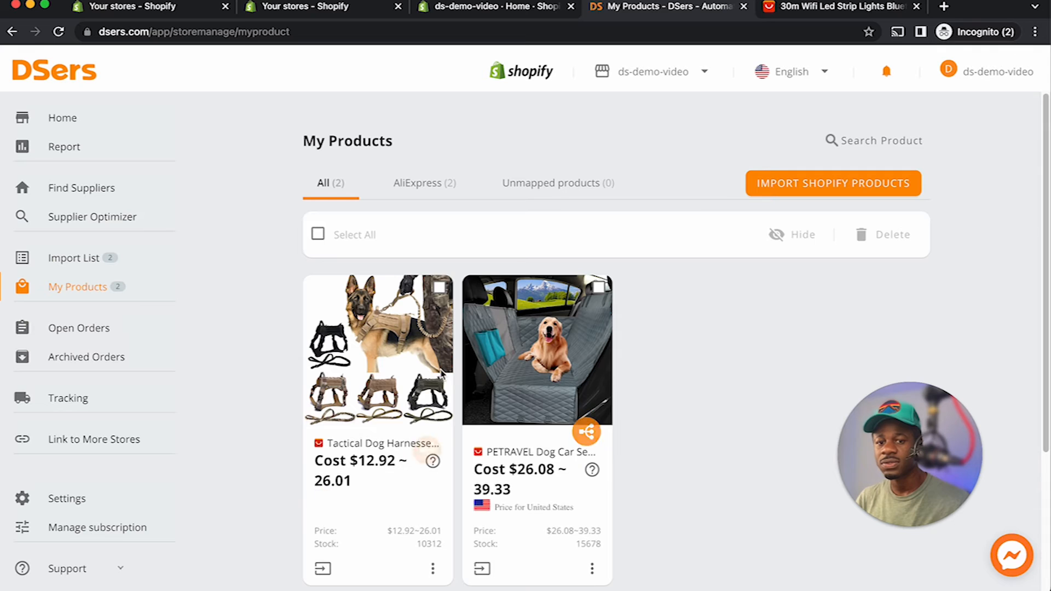
mouse_move(429, 434)
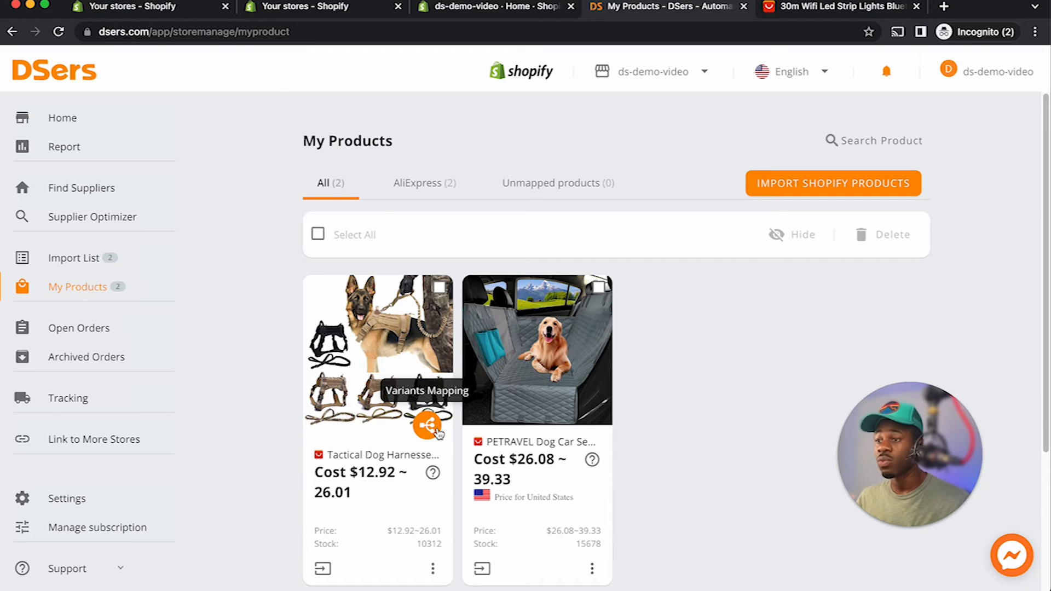
left_click(428, 425)
scroll(520, 356, "down", 10)
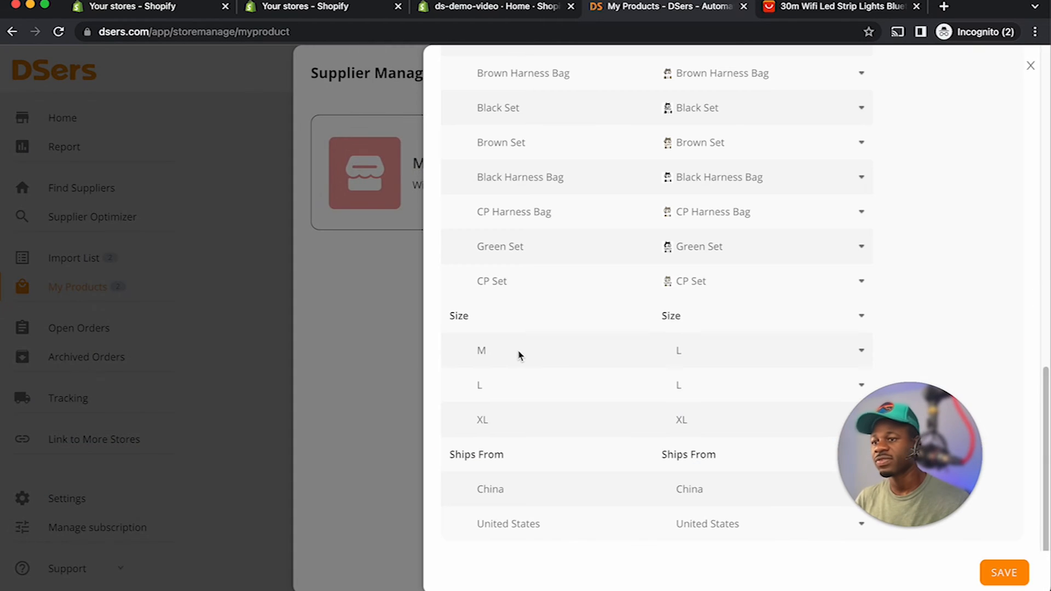
left_click(706, 357)
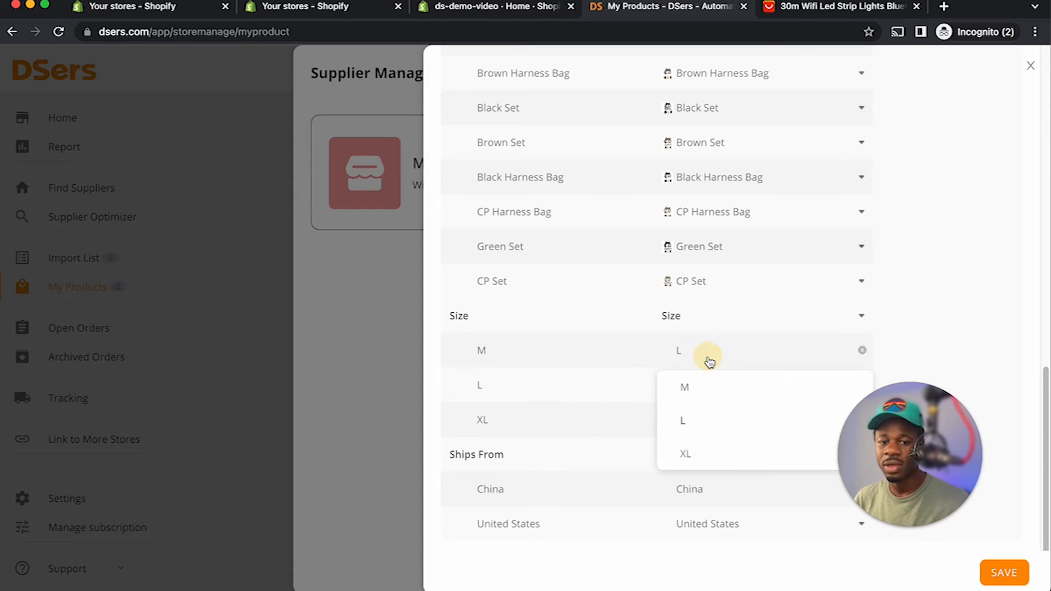
left_click(707, 390)
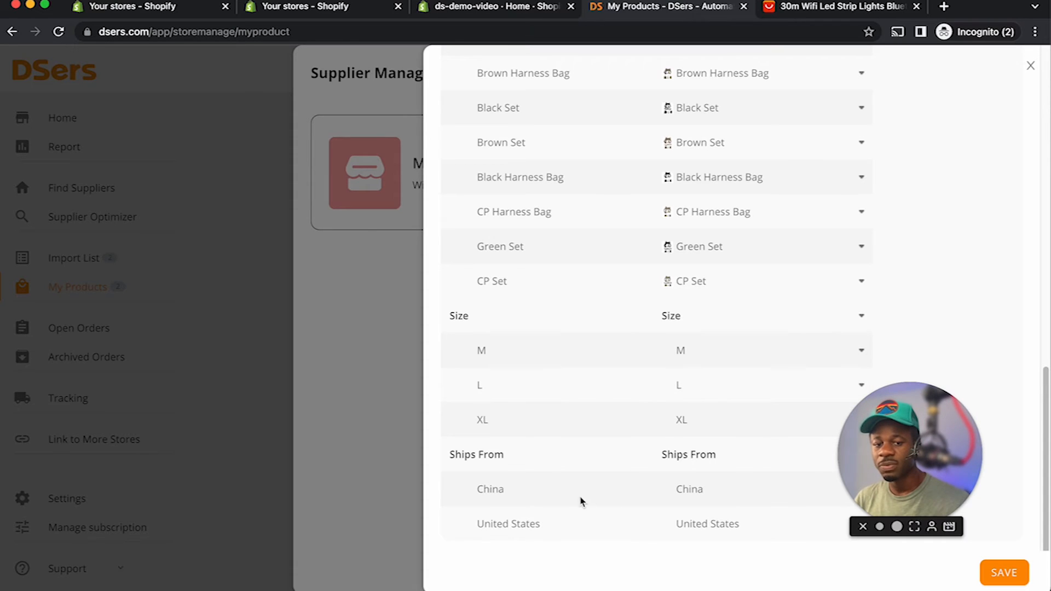
Try mapping the China ships-from variant to the supplier's United States option, and set it back to China.
left_click(710, 499)
left_click(704, 558)
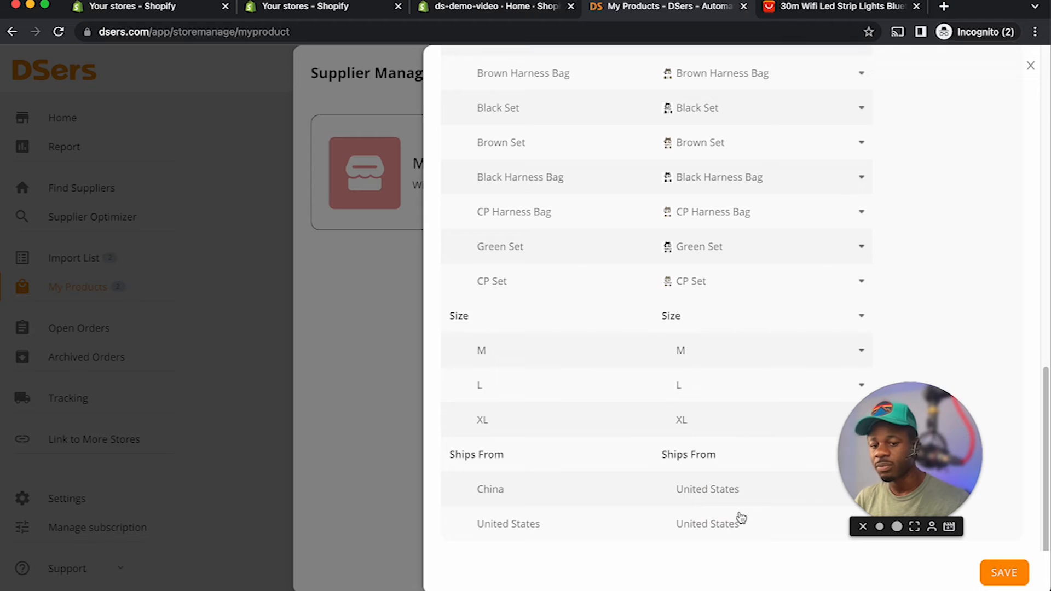
left_click(717, 489)
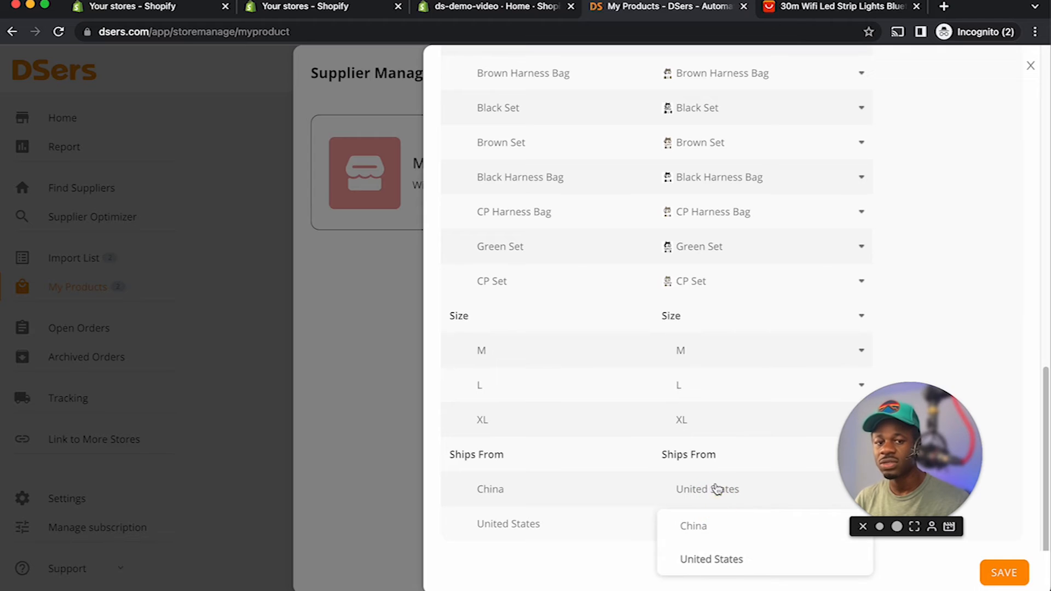
left_click(704, 534)
Review and save the harness's variant mapping, and close the supplier management.
scroll(708, 312, "up", 12)
scroll(706, 274, "down", 5)
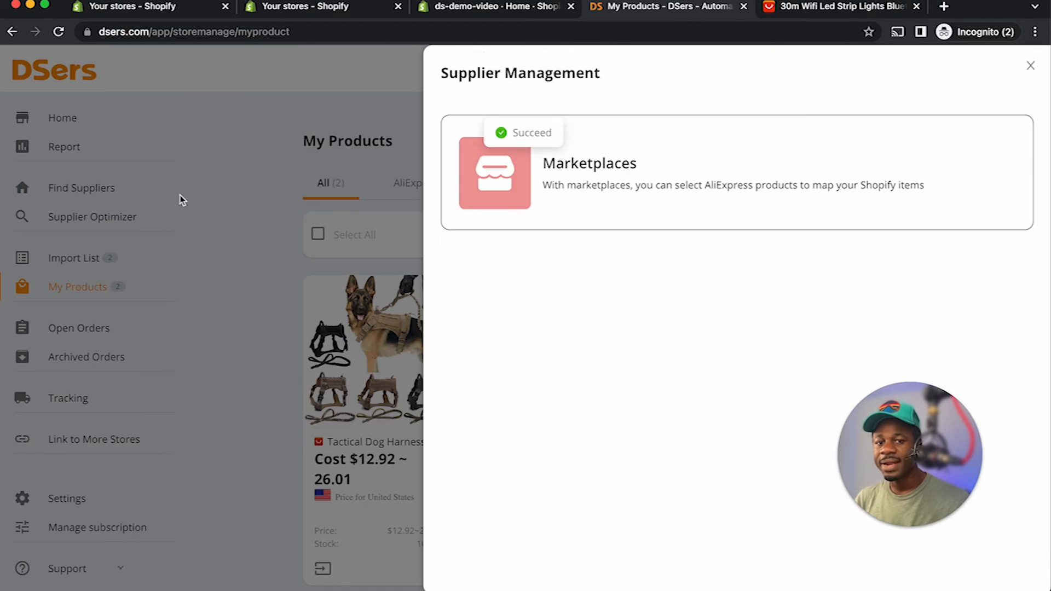
left_click(179, 197)
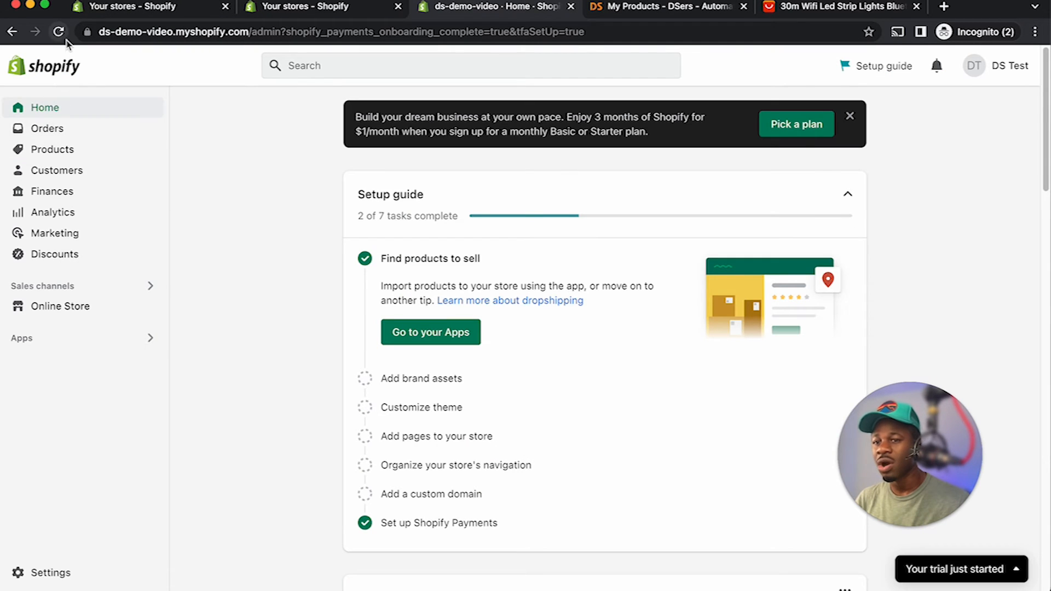
Reload the Shopify admin and open the tactical dog harness from the products to review its status, description and media.
left_click(58, 32)
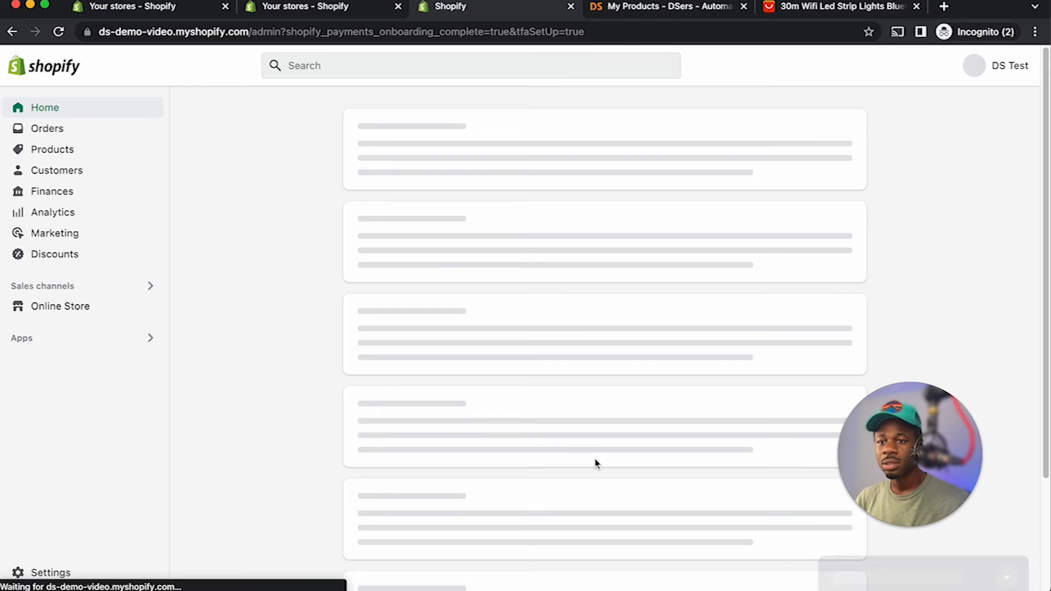
left_click(58, 153)
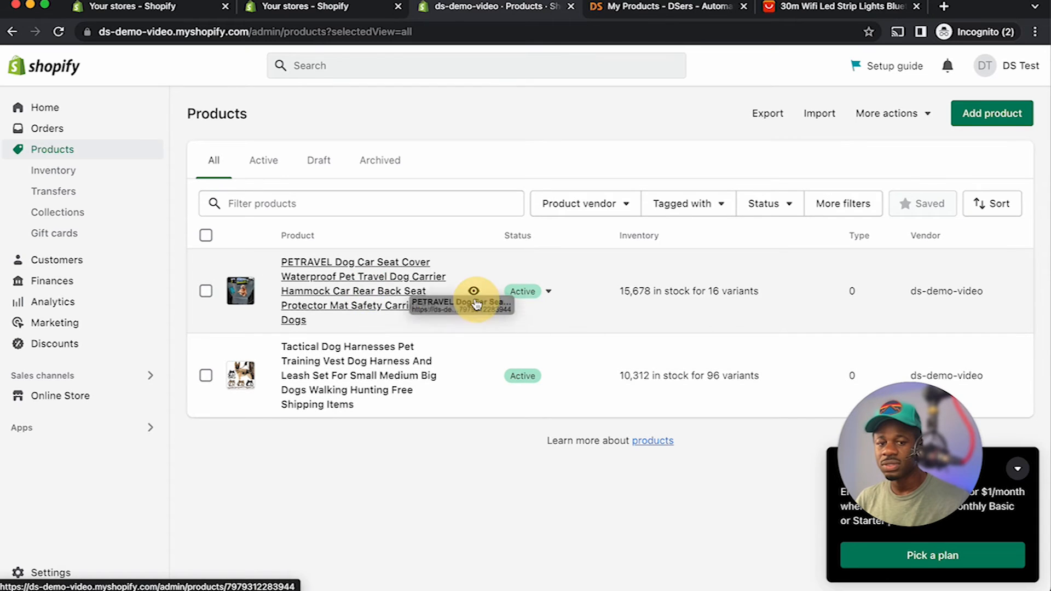
left_click(619, 294)
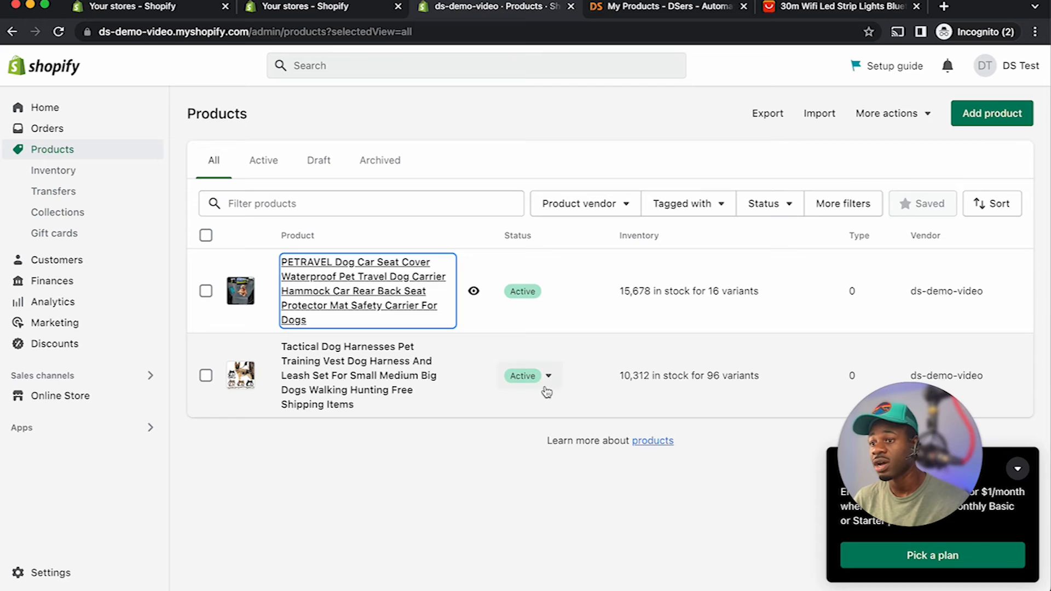
left_click(347, 359)
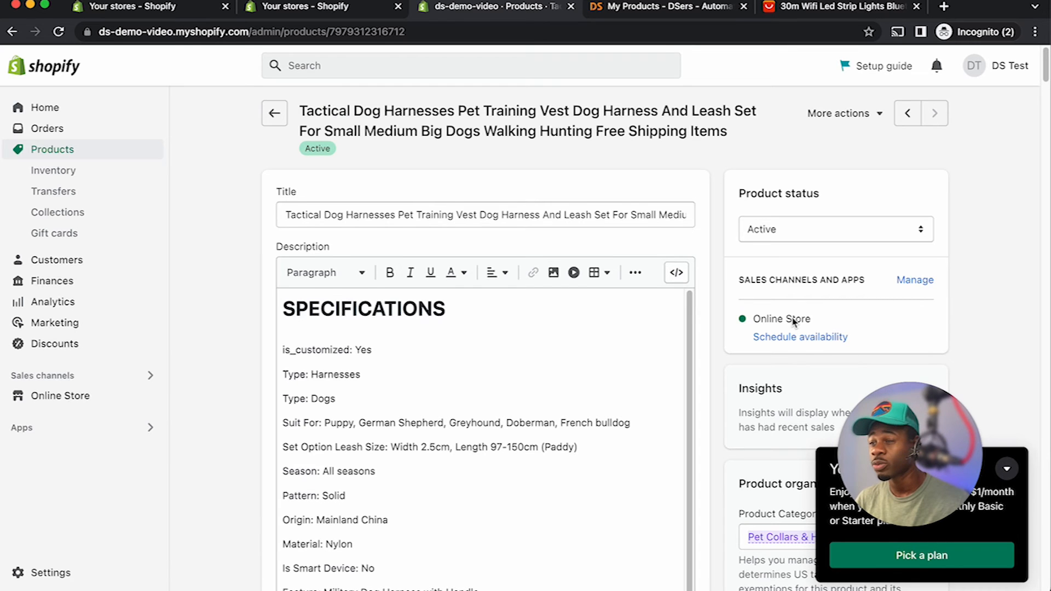
scroll(729, 300, "down", 9)
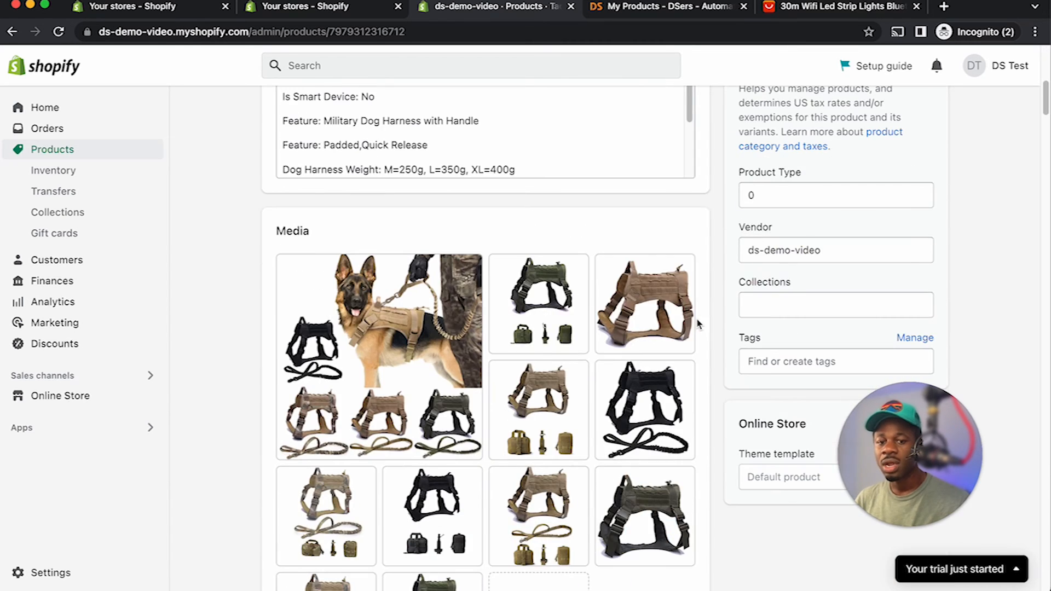
Edit the dog harness's Ships From option and delete its China value, keeping United States.
scroll(475, 317, "down", 8)
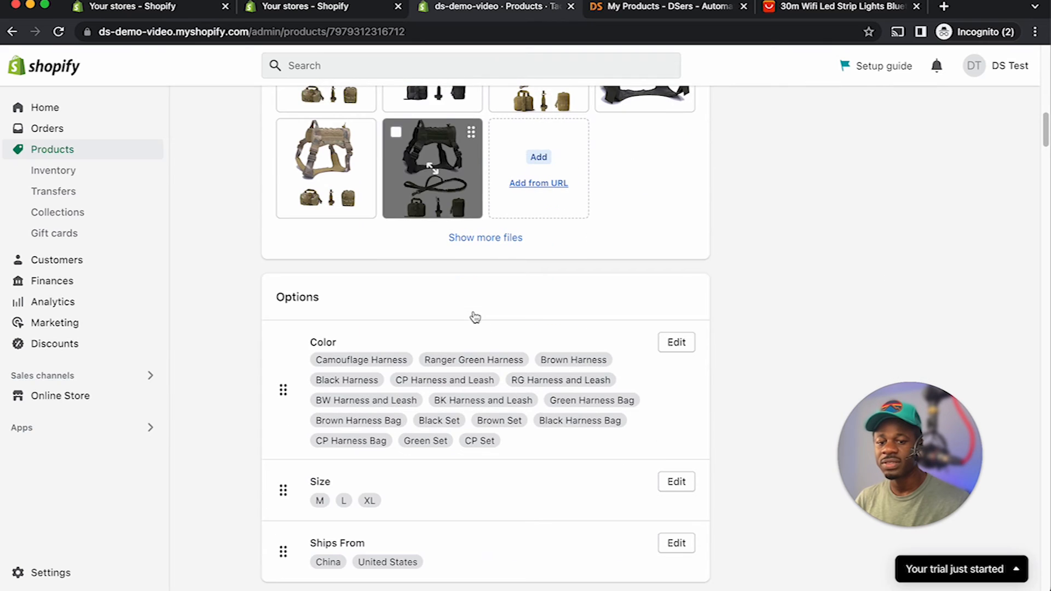
scroll(404, 352, "down", 1)
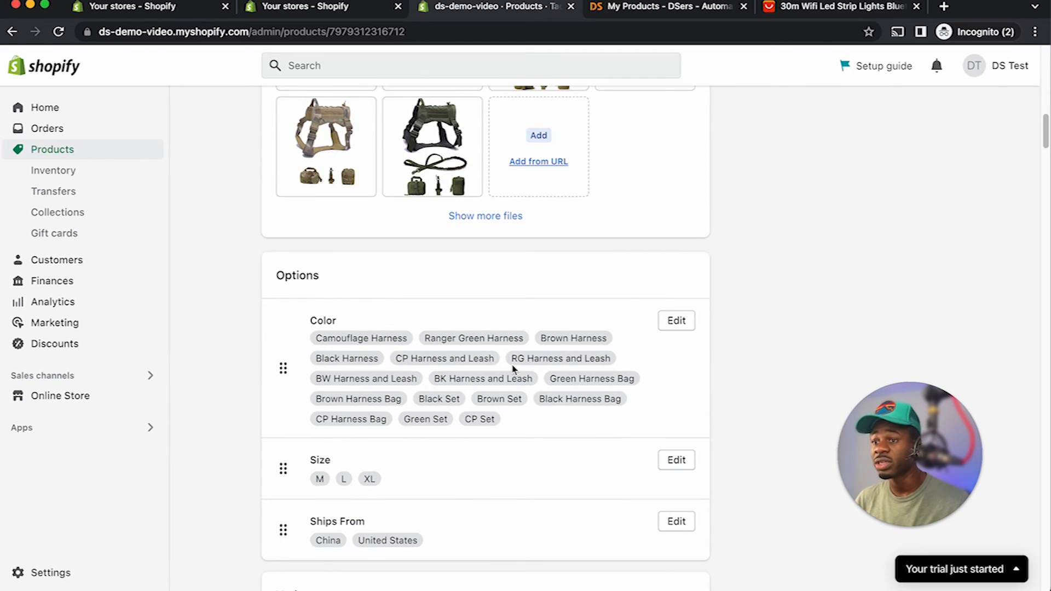
scroll(513, 368, "down", 3)
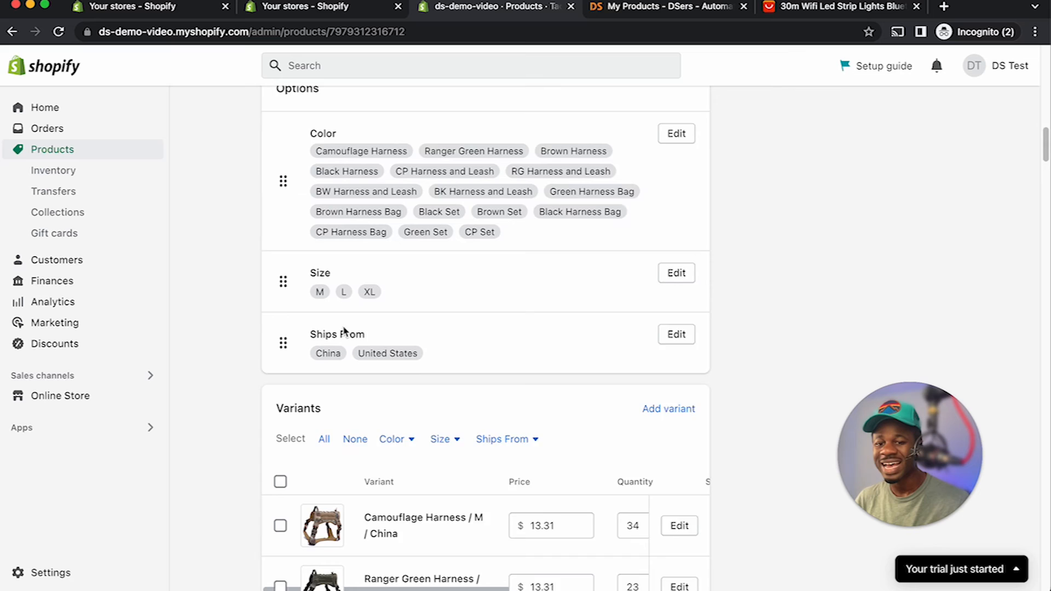
scroll(344, 331, "down", 2)
scroll(381, 260, "down", 2)
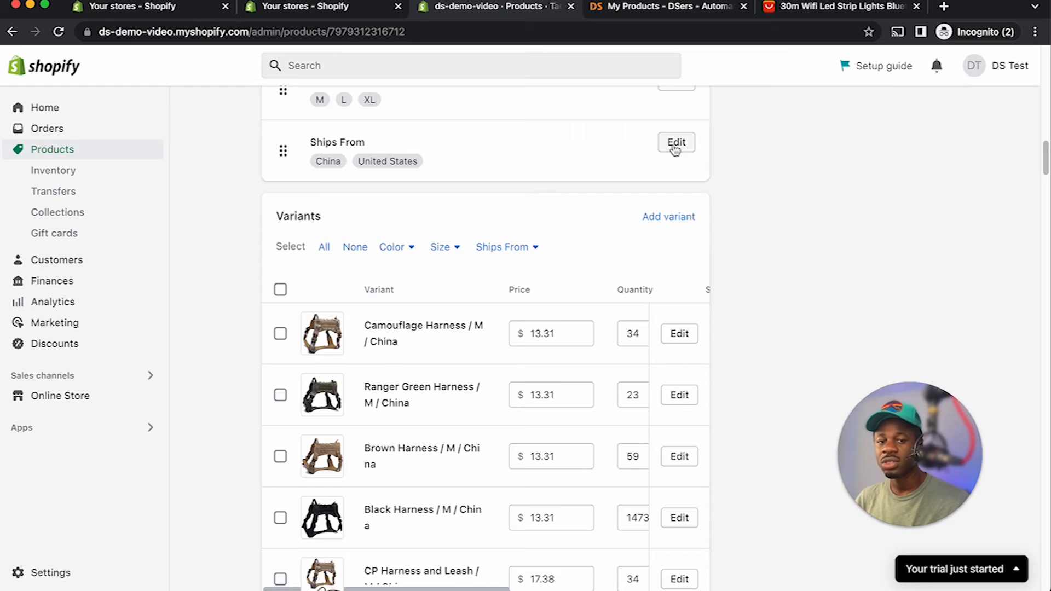
left_click(675, 143)
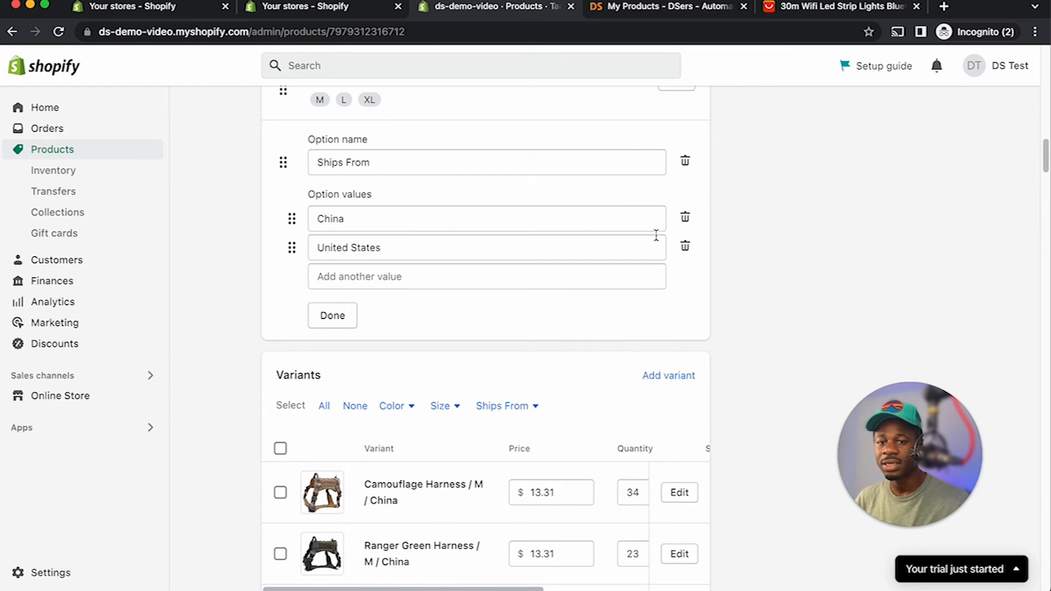
left_click(685, 217)
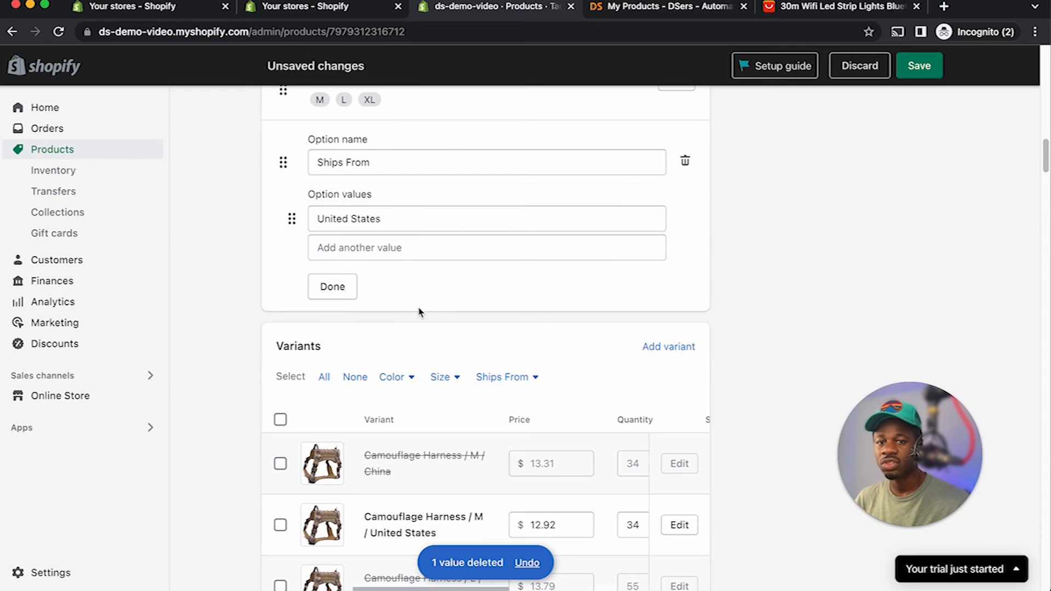
Save the harness product and confirm deleting all variants with the China option value.
left_click(917, 66)
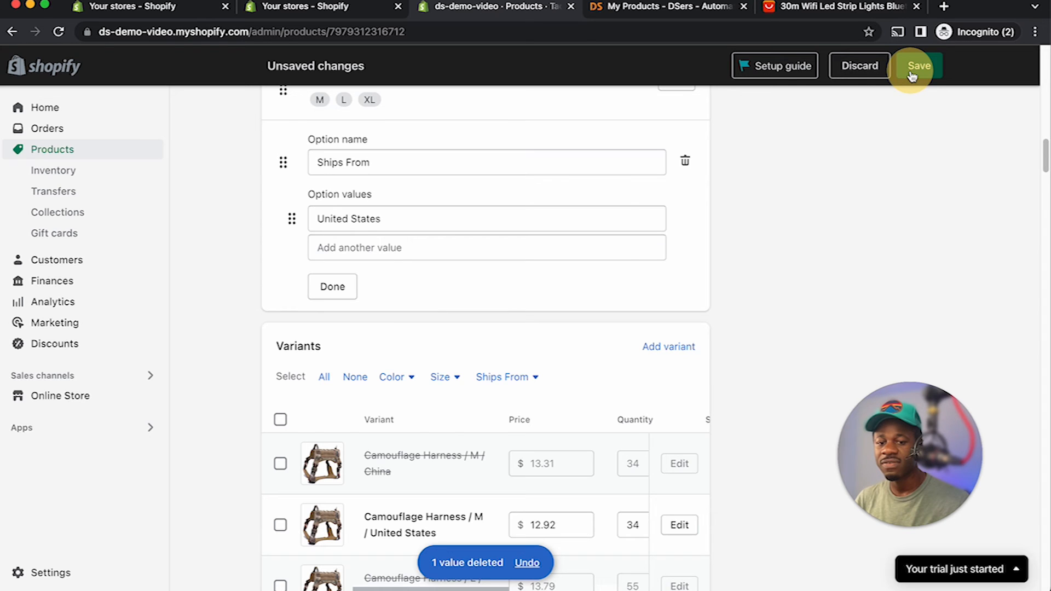
scroll(593, 300, "down", 5)
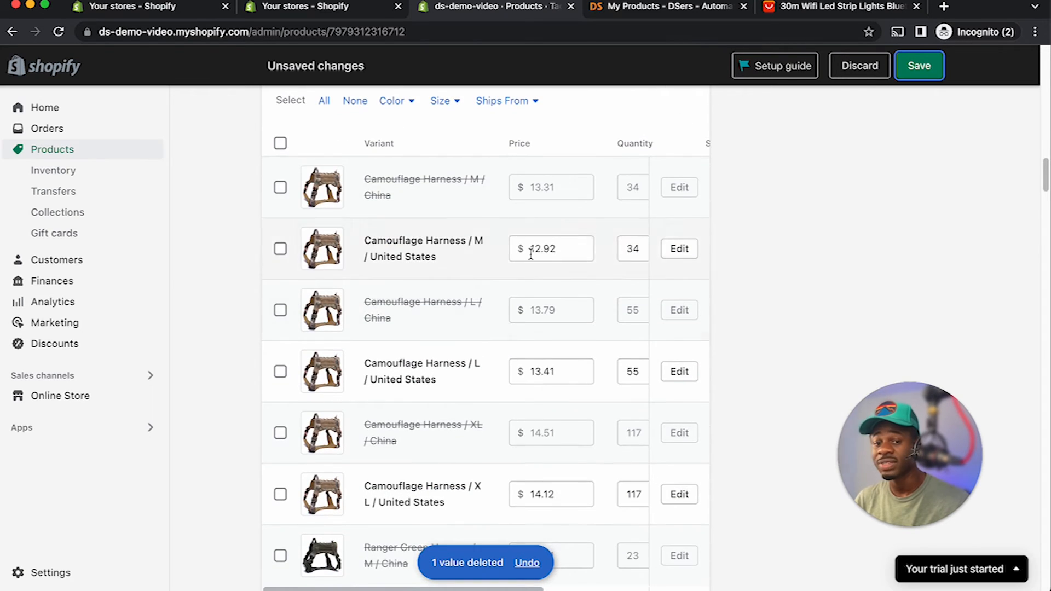
scroll(421, 303, "down", 1)
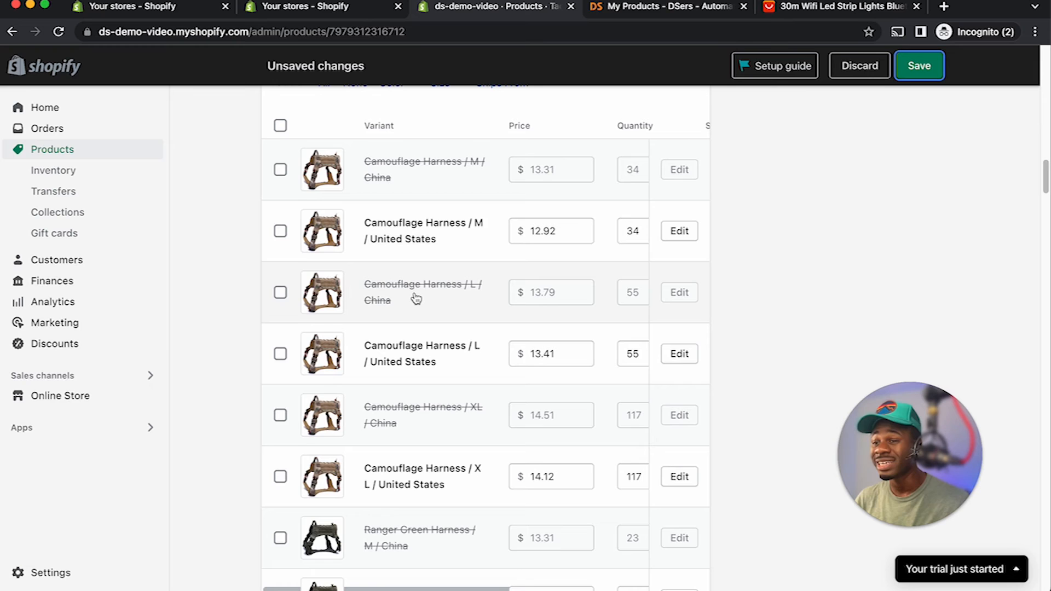
scroll(416, 298, "up", 1)
left_click(918, 76)
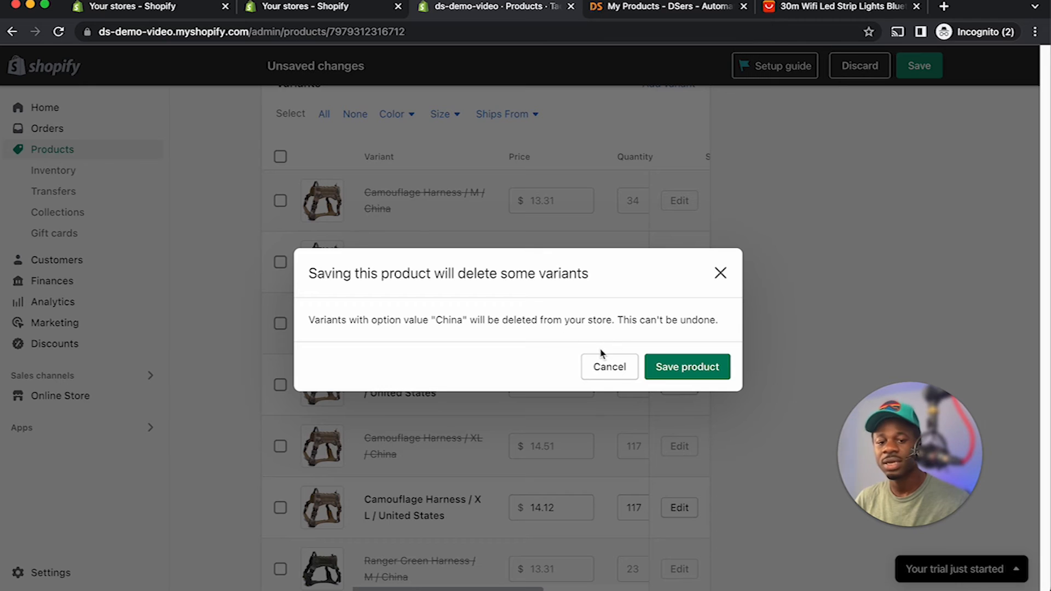
left_click(675, 367)
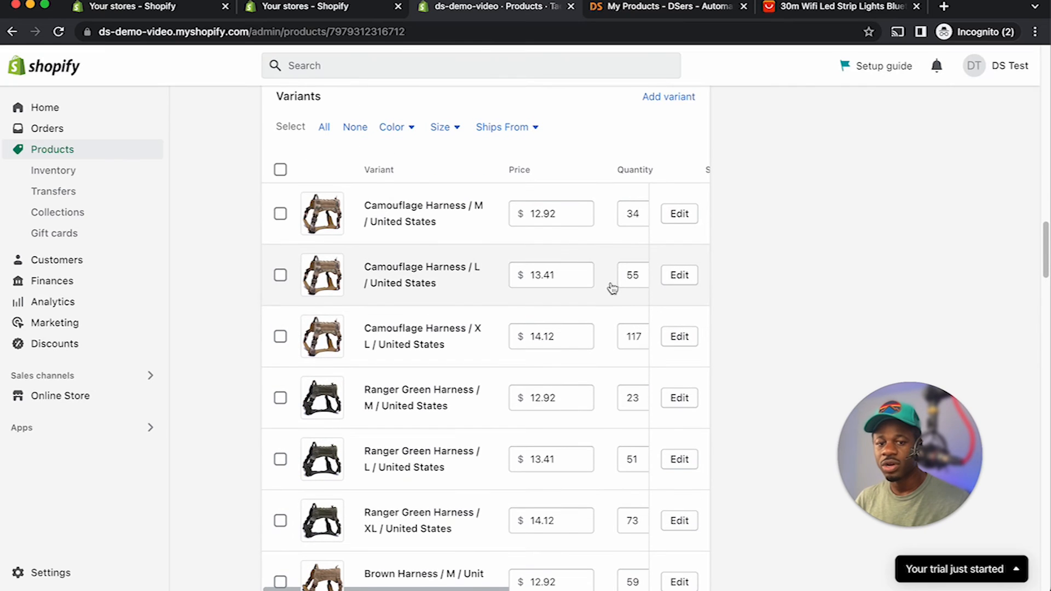
Examine the harness's United States variants, checking the prices and quantities across all colors and sizes.
scroll(599, 293, "down", 4)
scroll(597, 294, "down", 10)
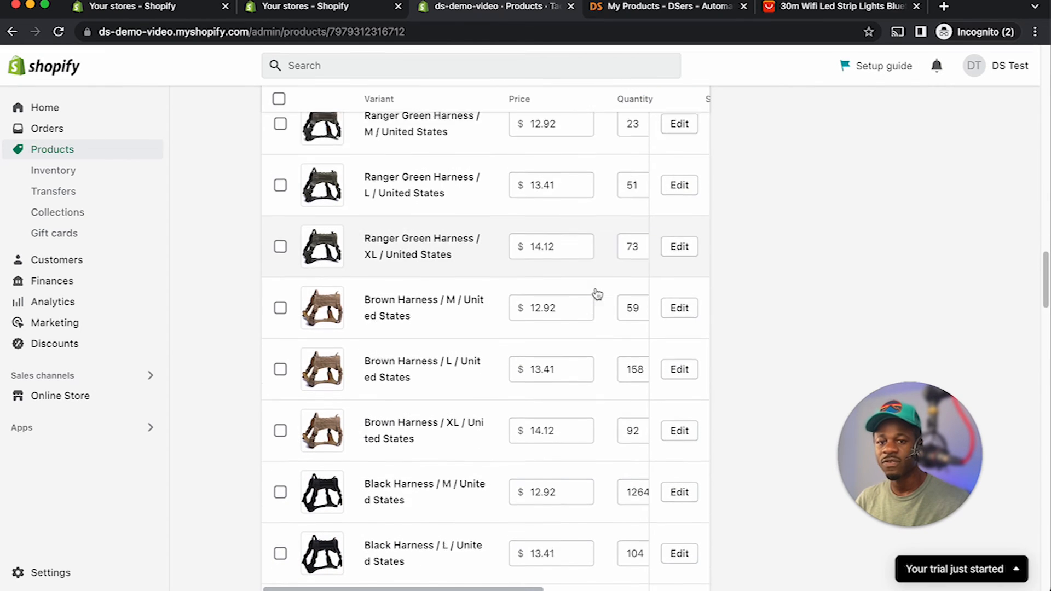
scroll(596, 295, "down", 15)
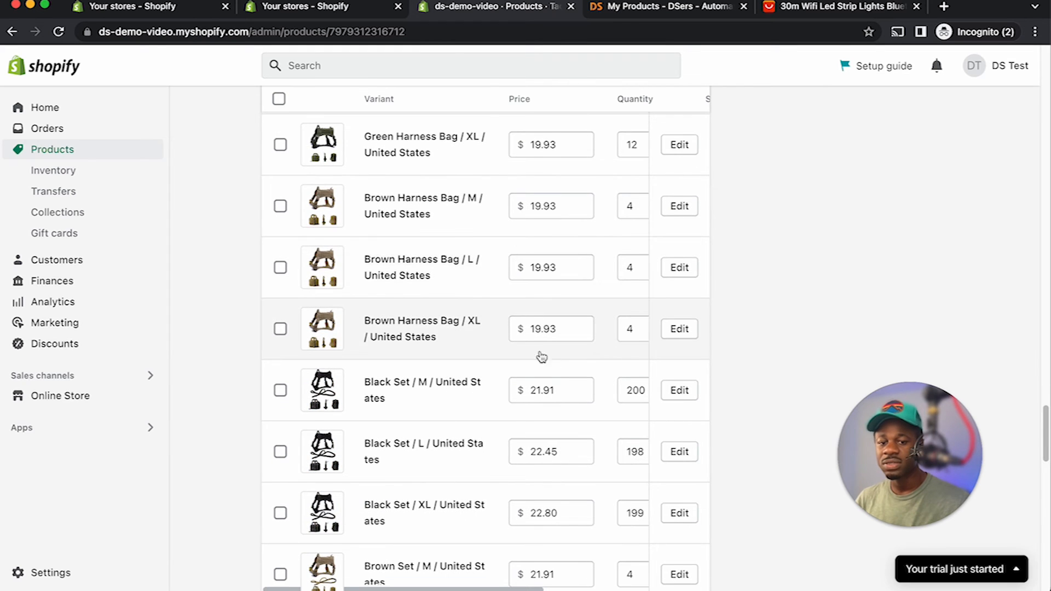
scroll(544, 388, "down", 1)
scroll(536, 365, "down", 1)
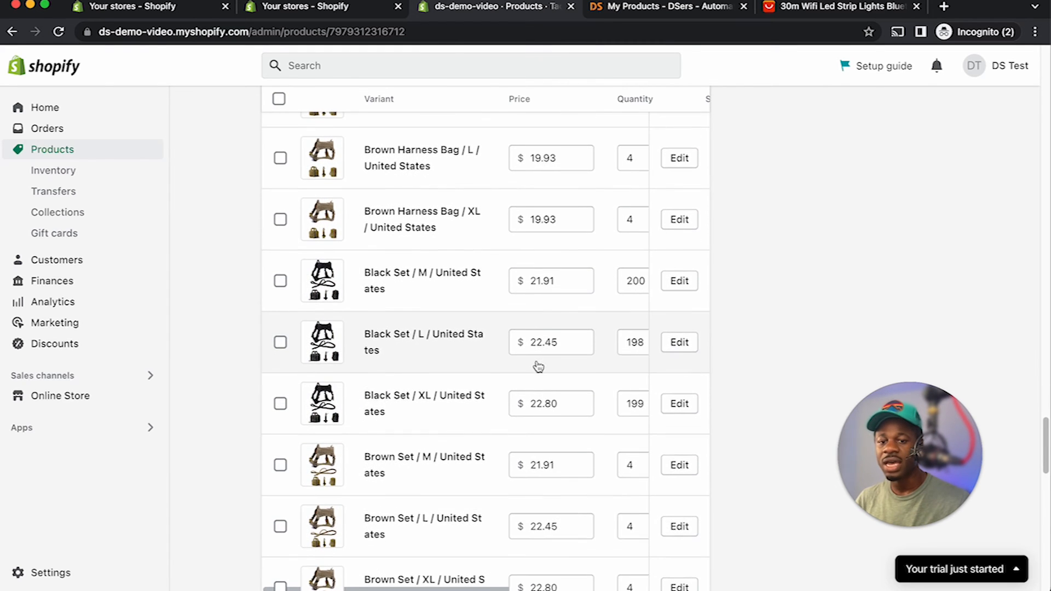
scroll(509, 392, "down", 5)
scroll(509, 386, "down", 10)
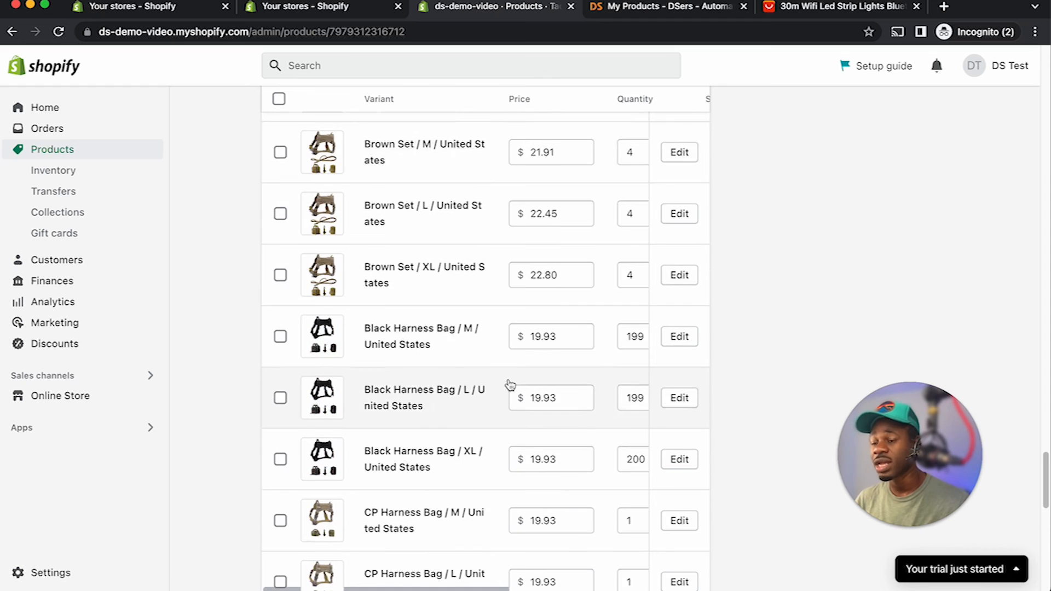
scroll(387, 191, "up", 20)
scroll(400, 219, "down", 15)
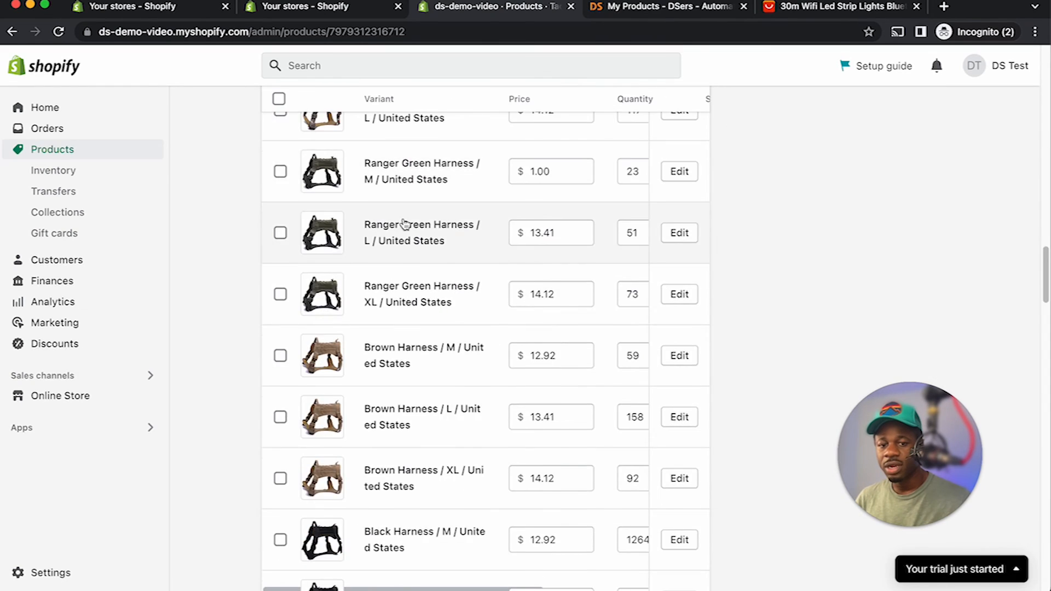
scroll(438, 232, "up", 20)
Preview the tactical dog harness in the online store and look over its images and variant options.
left_click(845, 119)
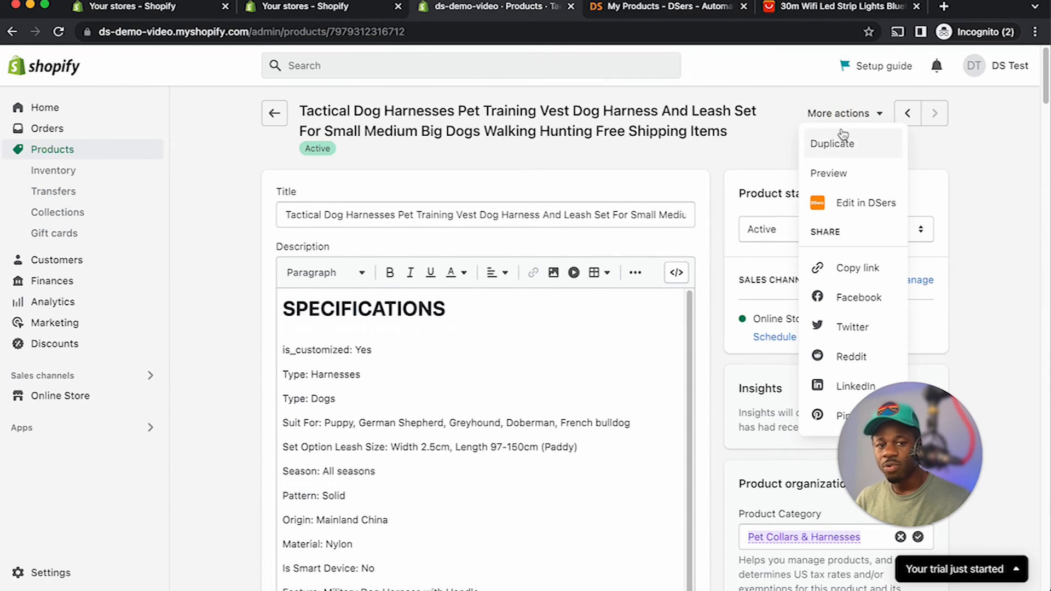
left_click(828, 172)
scroll(394, 243, "down", 10)
scroll(394, 242, "down", 5)
scroll(547, 246, "up", 10)
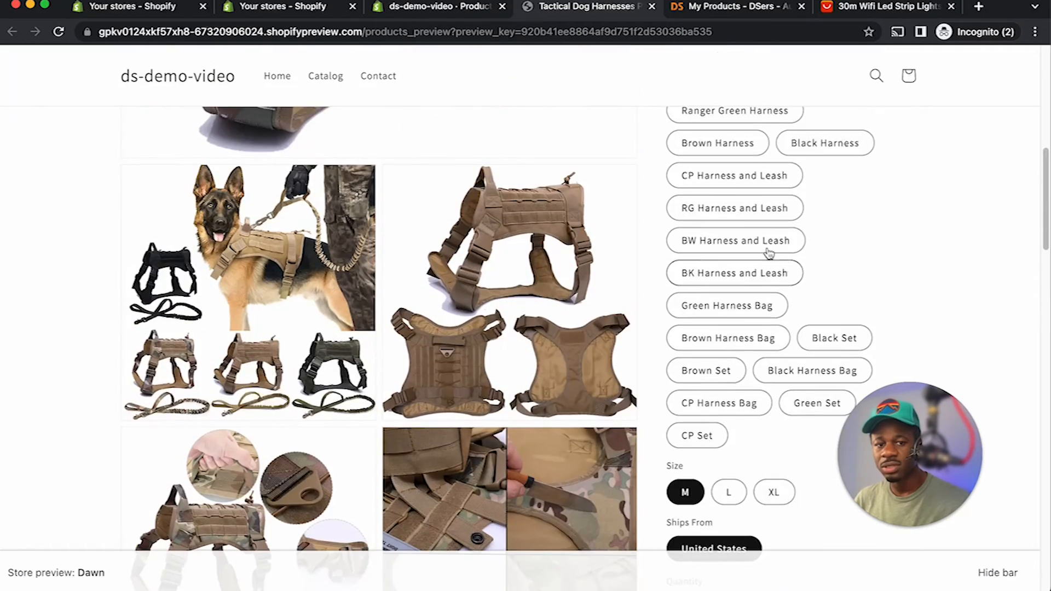
Choose the Ranger Green Harness in size M shipping from the United States, add one to the cart and view the cart.
left_click(760, 216)
scroll(745, 262, "up", 4)
left_click(734, 302)
scroll(766, 315, "down", 10)
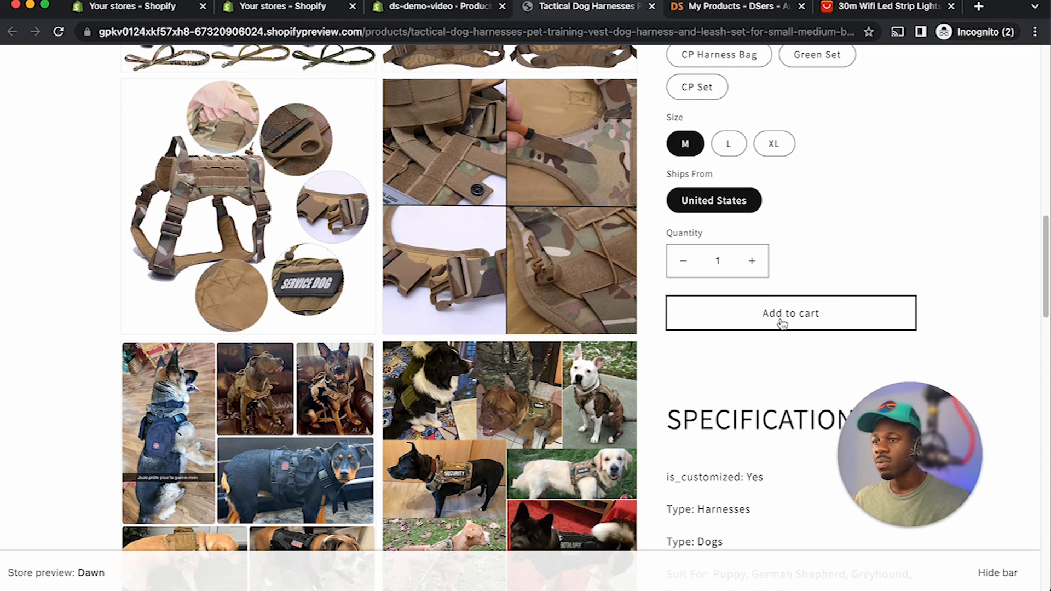
left_click(782, 323)
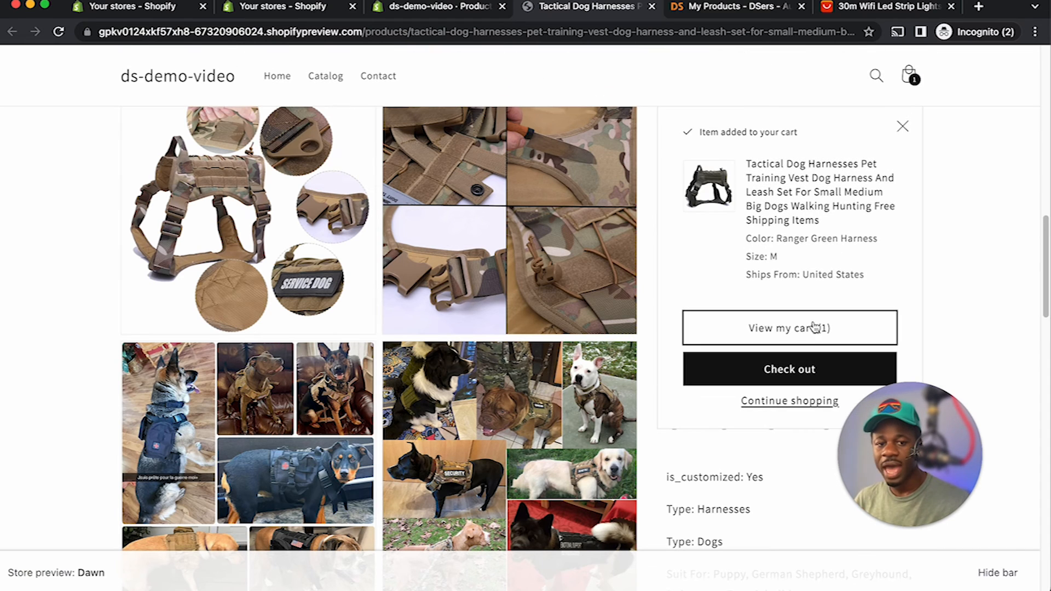
left_click(800, 331)
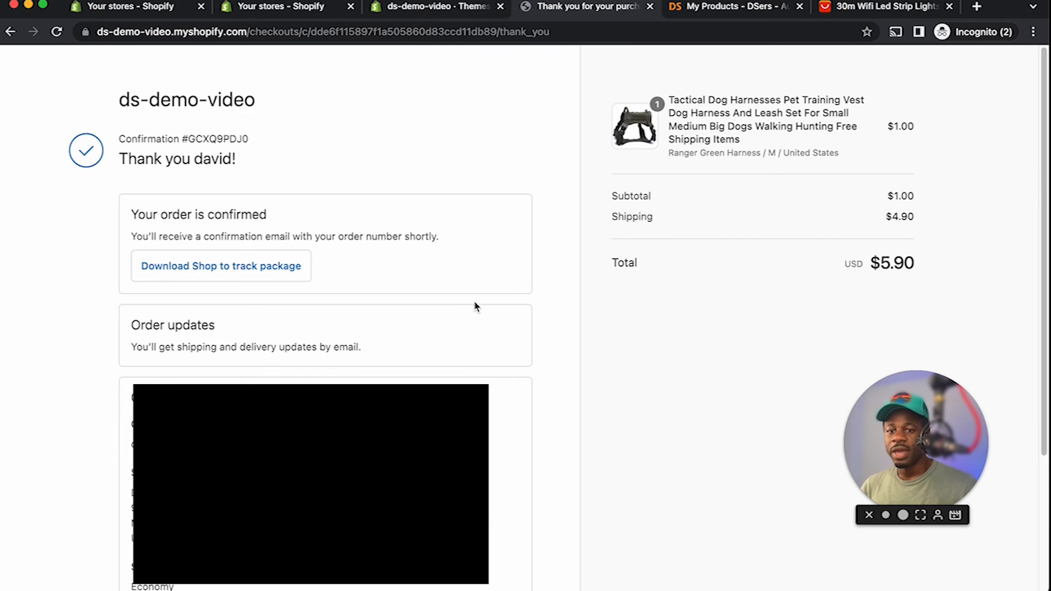
Look over the purchase confirmation page, and open the orders list in the Shopify admin.
scroll(469, 312, "down", 2)
scroll(465, 321, "up", 2)
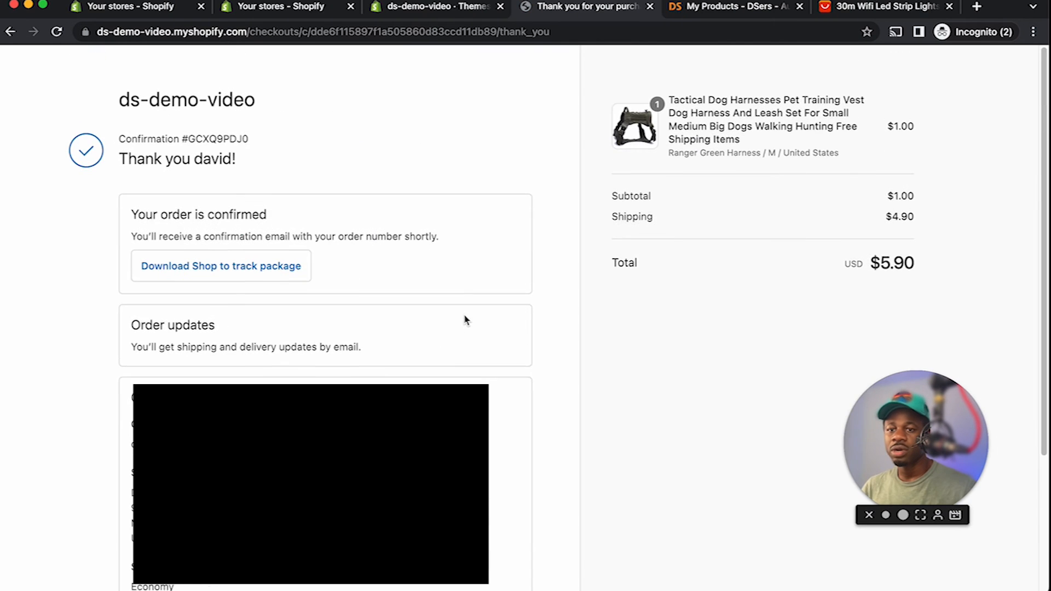
left_click(335, 5)
left_click(58, 129)
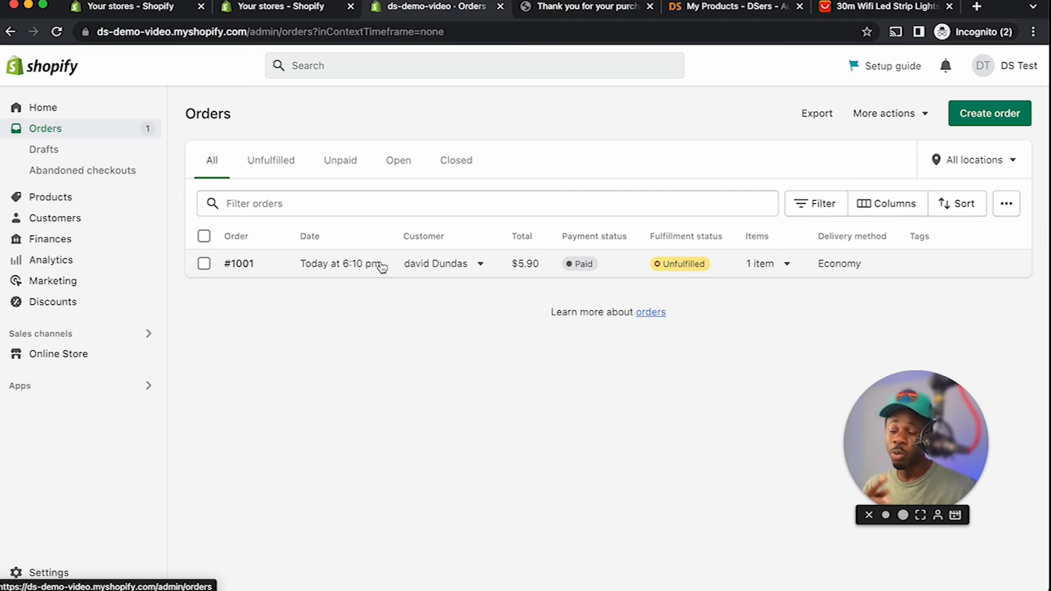
Switch to DSers, reload it and review the harness order under Open Orders.
left_click(706, 7)
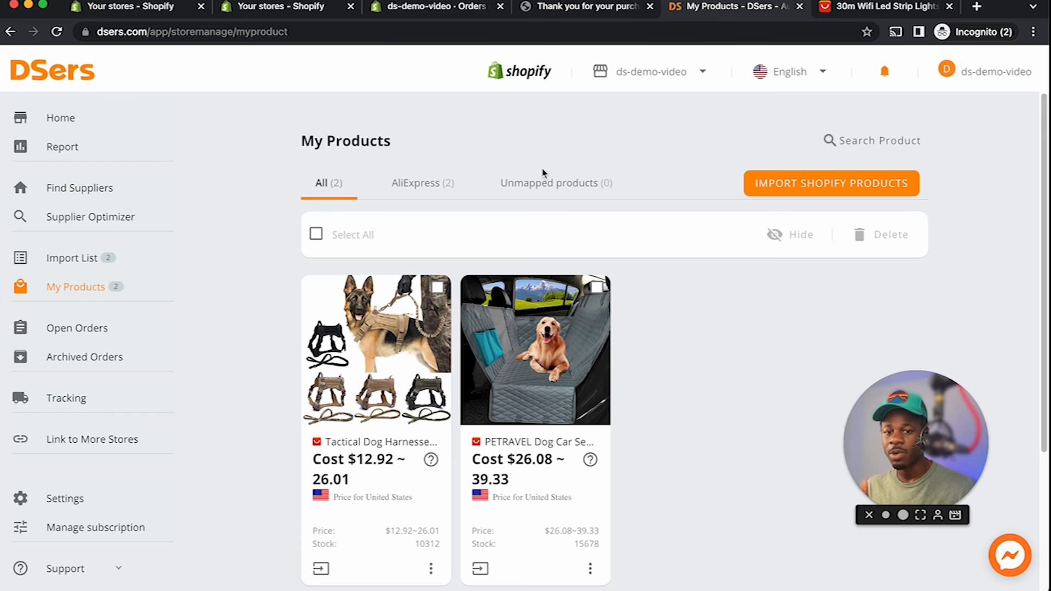
left_click(56, 32)
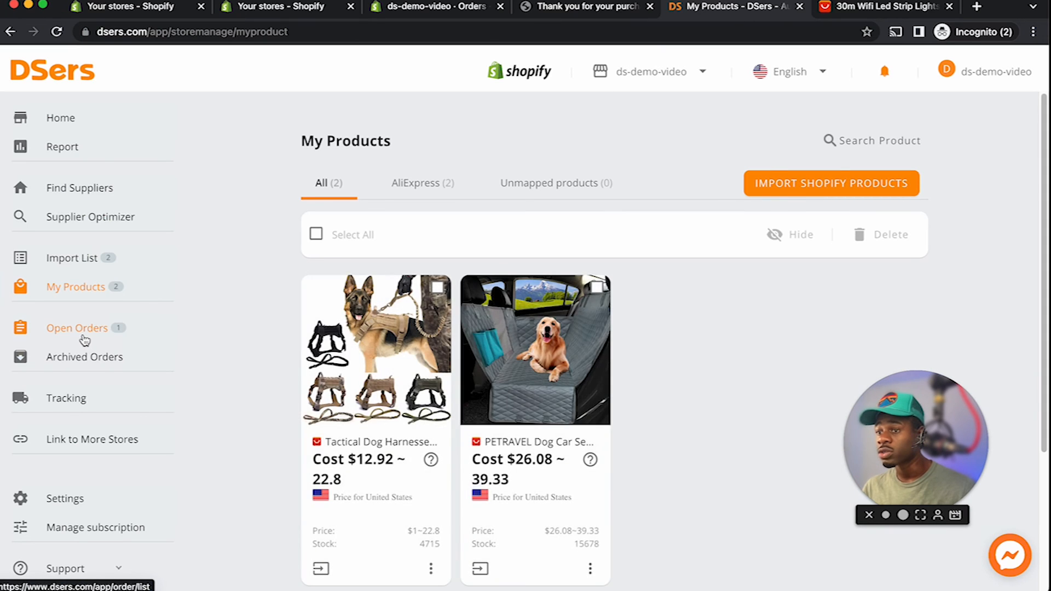
left_click(84, 338)
scroll(537, 189, "down", 5)
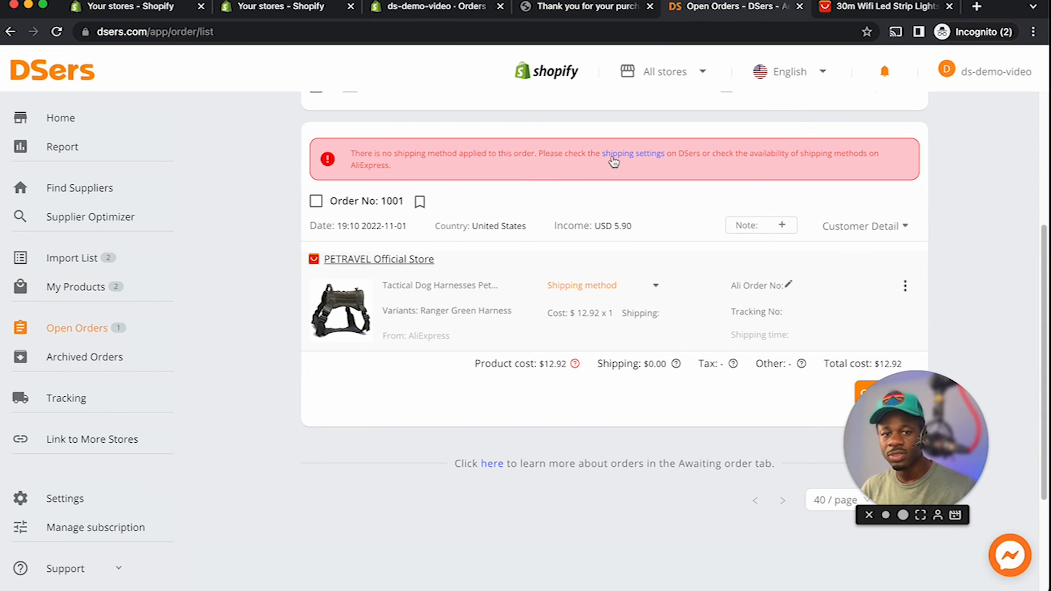
Order the harness from AliExpress via API, using CAINIAO LARGE PARCEL as the shipping method.
scroll(876, 322, "down", 2)
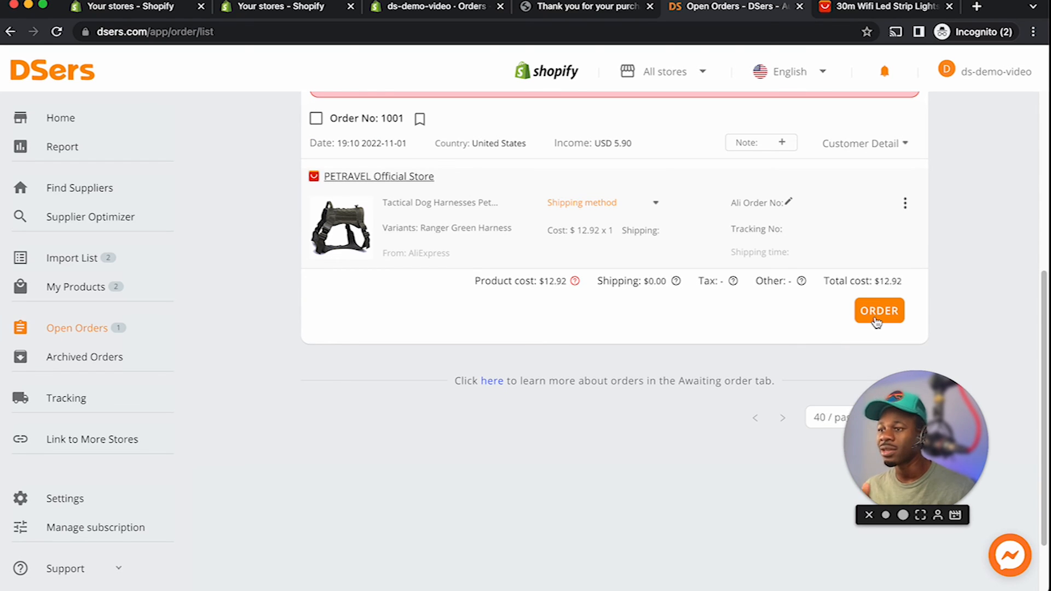
left_click(875, 320)
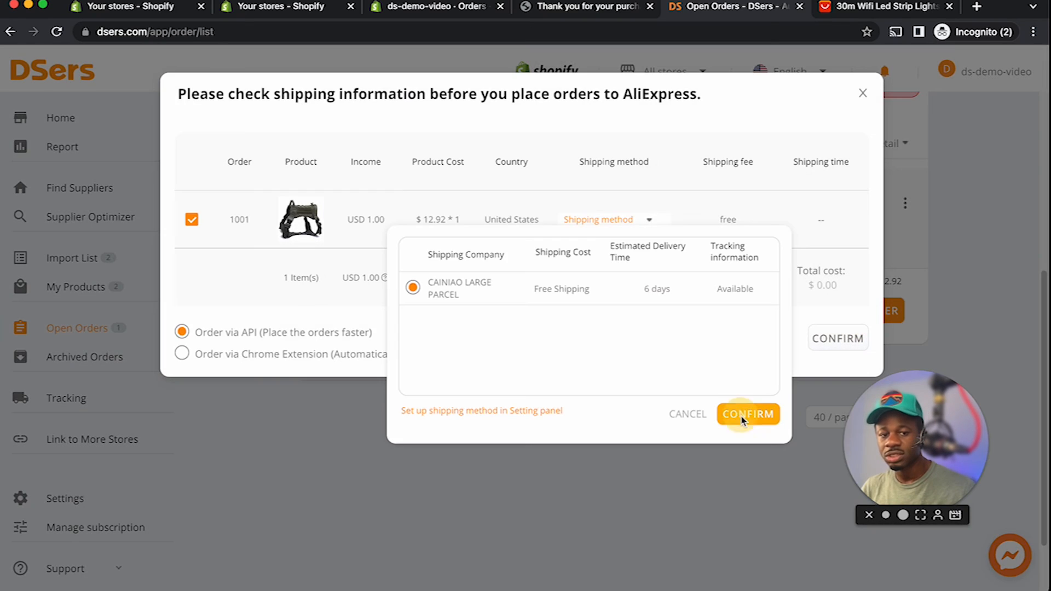
left_click(746, 413)
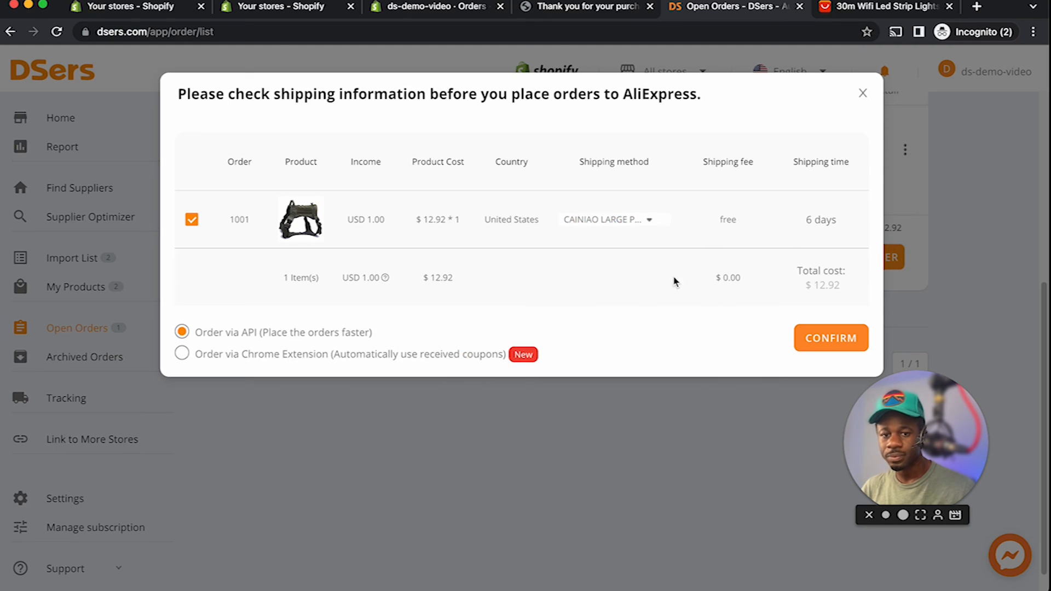
left_click(827, 338)
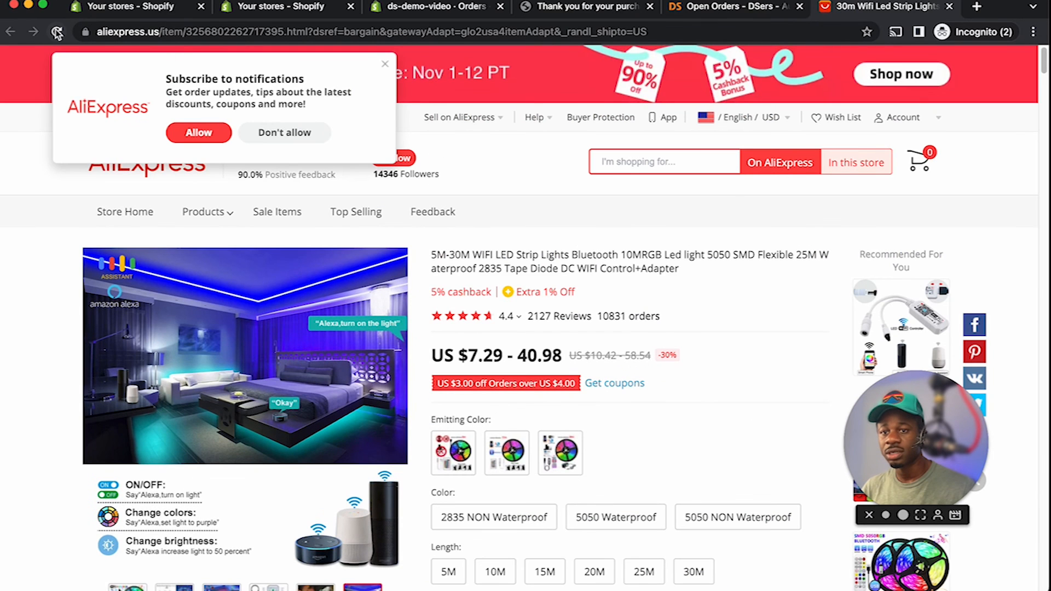
Reload the AliExpress page and open the account's orders to check the tactical dog harness order.
left_click(57, 32)
left_click(833, 208)
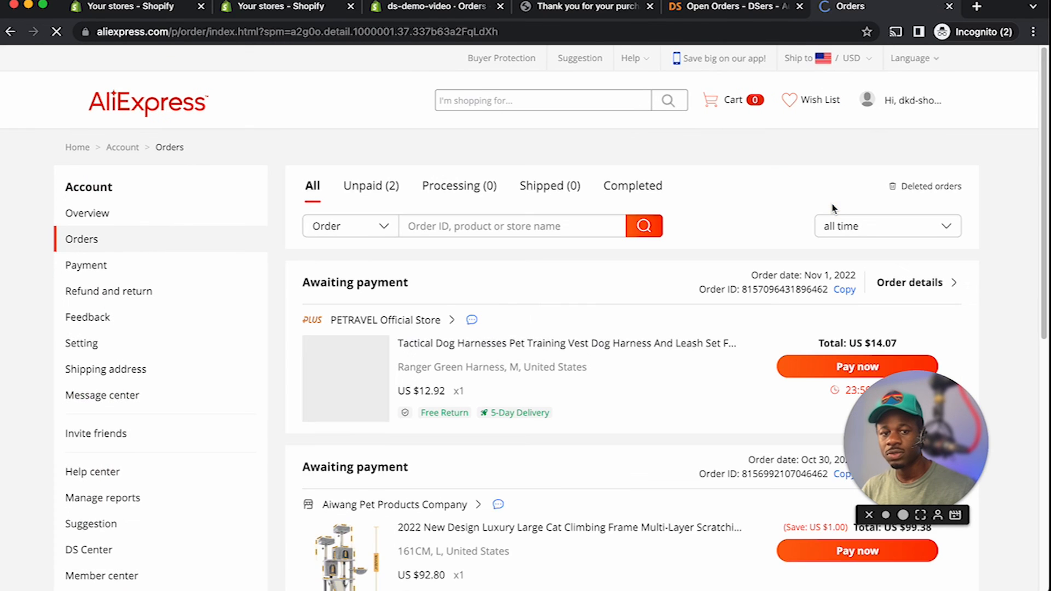
scroll(777, 268, "down", 1)
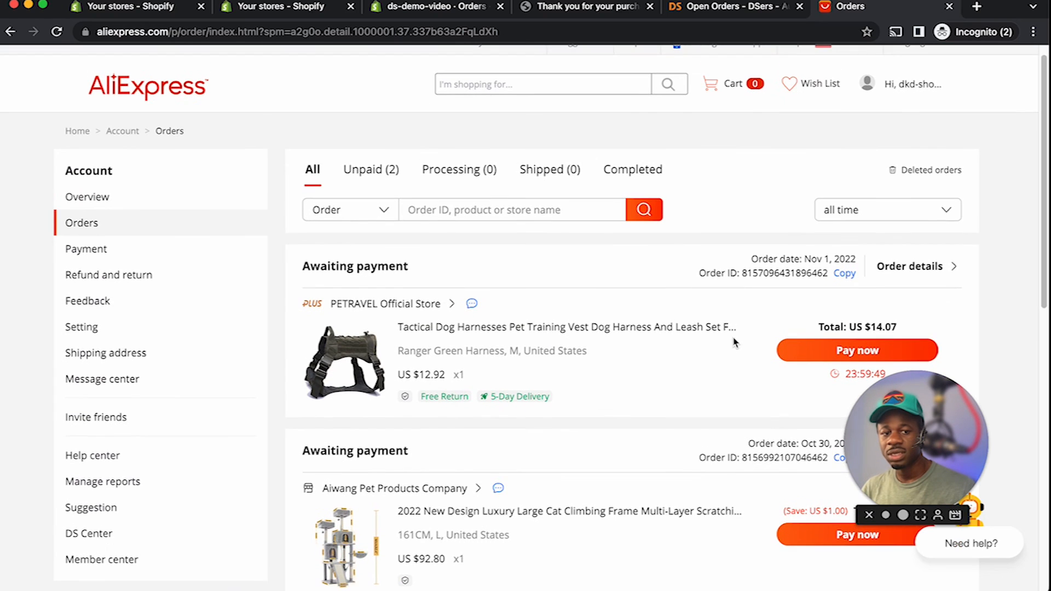